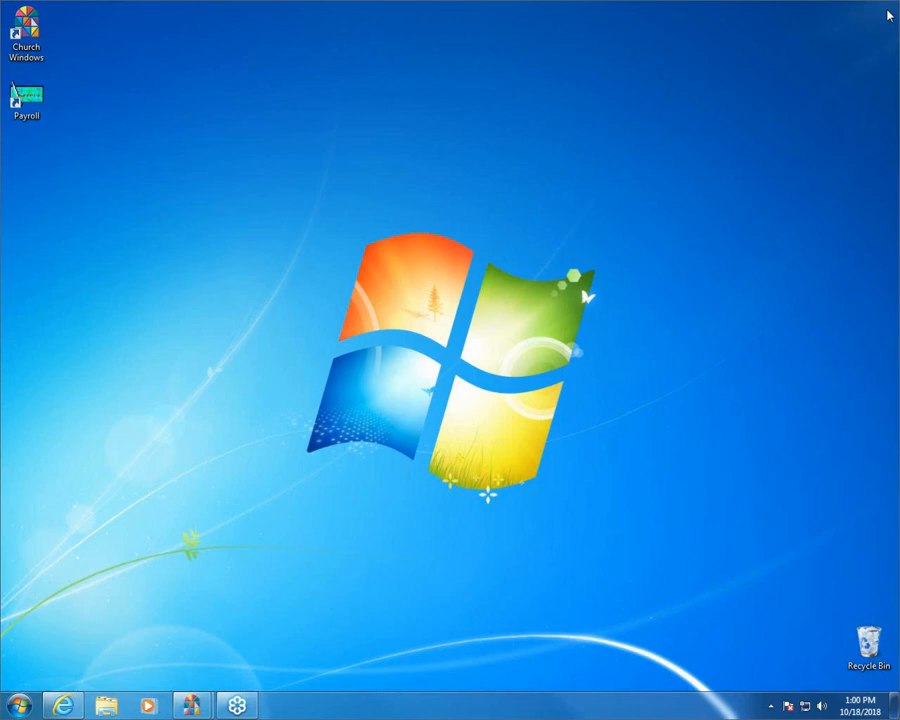
- Open the Donations module of Church Windows and bring up the Donations Log Report setup
mouse_move(191, 705)
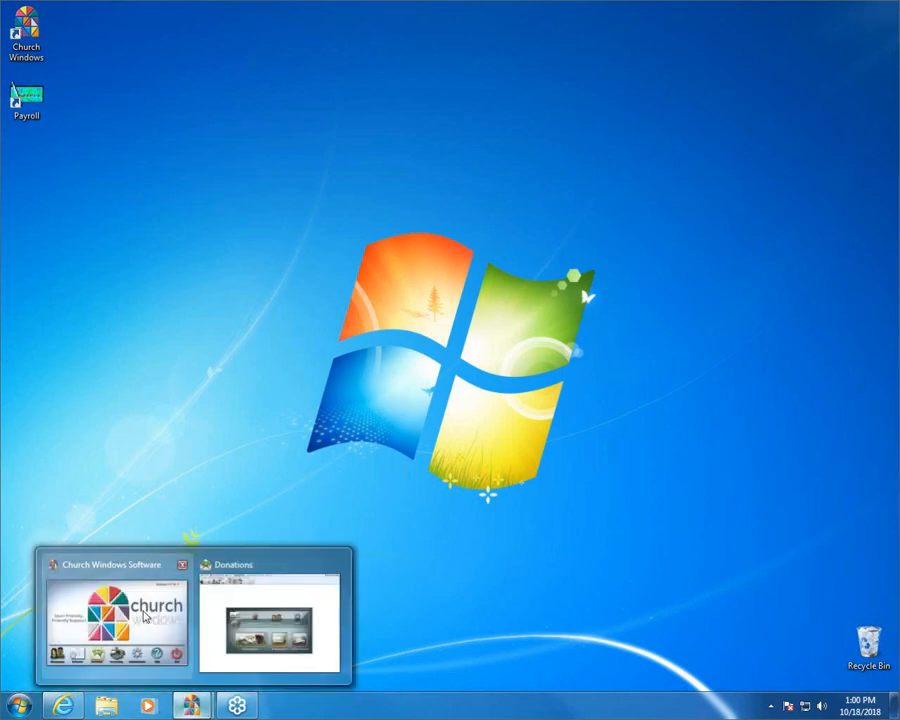
left_click(145, 617)
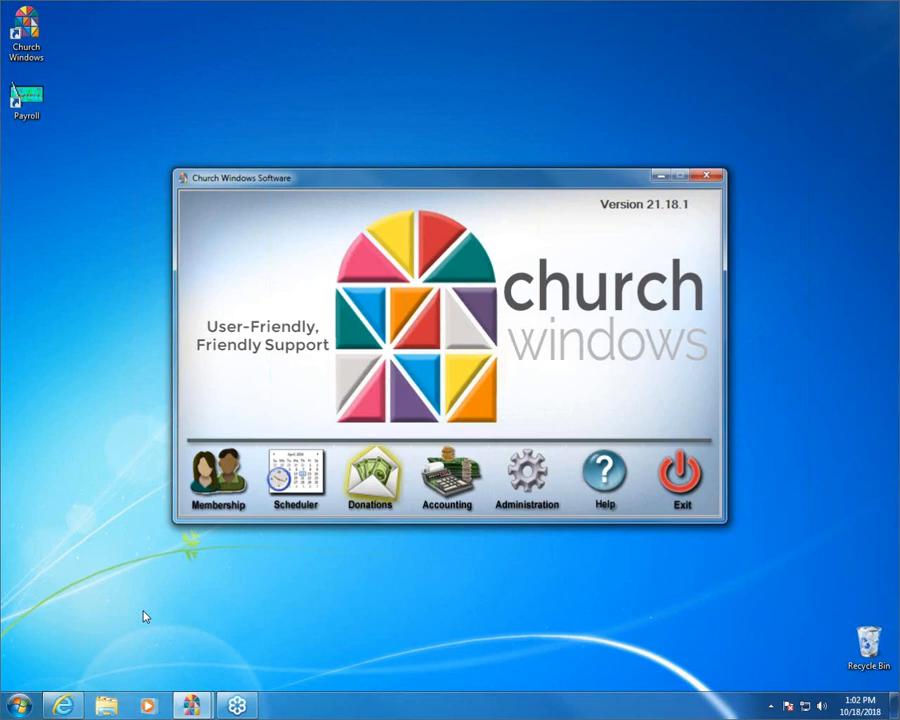
left_click(381, 481)
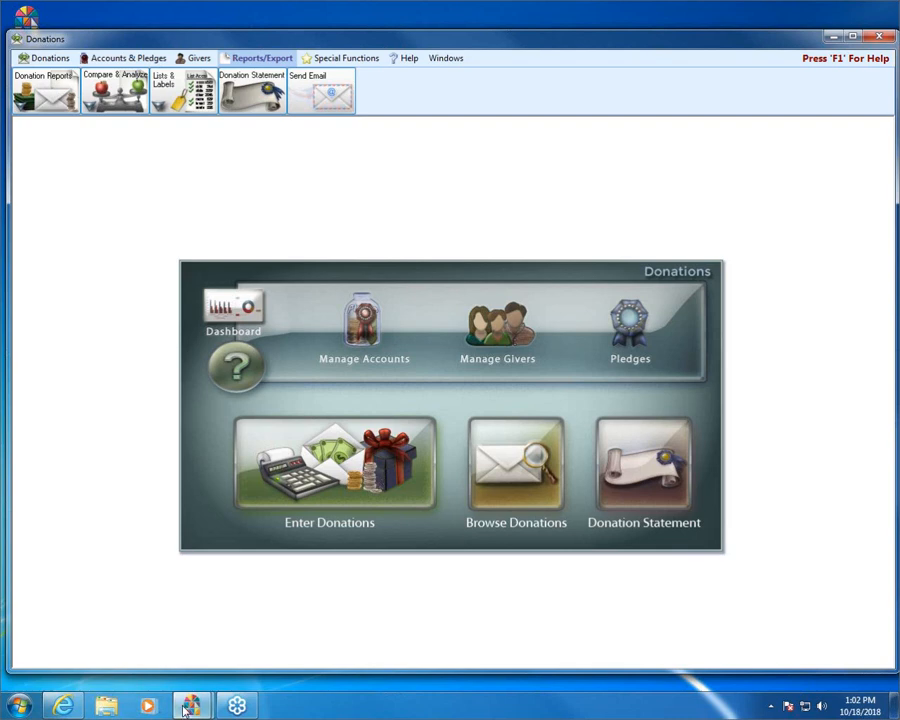
mouse_move(192, 705)
left_click(120, 622)
left_click(60, 82)
left_click(89, 124)
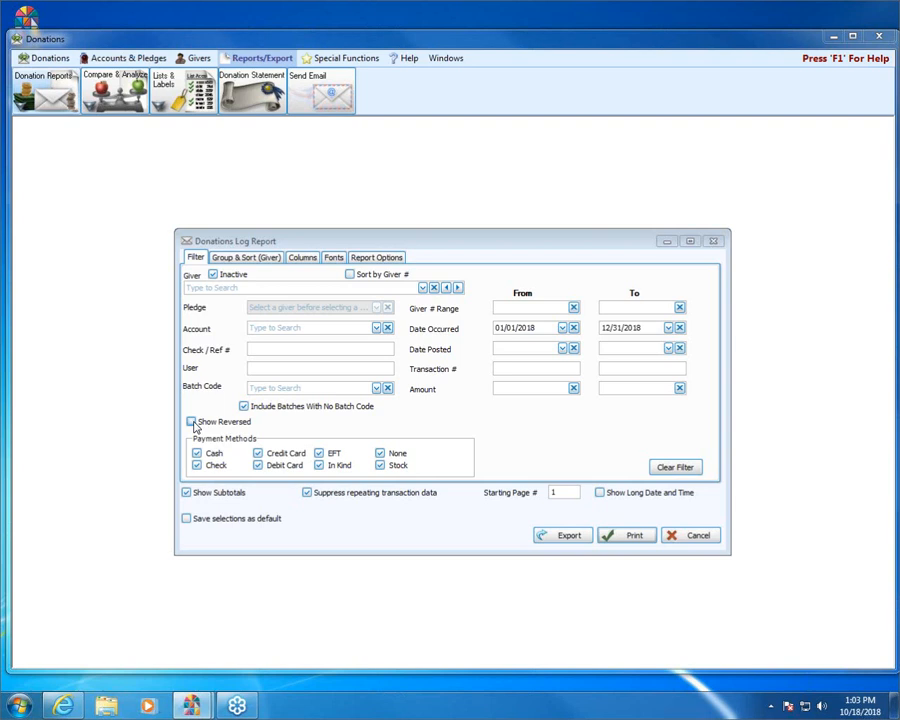
- Include reversed transactions in the Donations Log Report, preview it and examine the first giver's original and reversed Missions entries
left_click(191, 422)
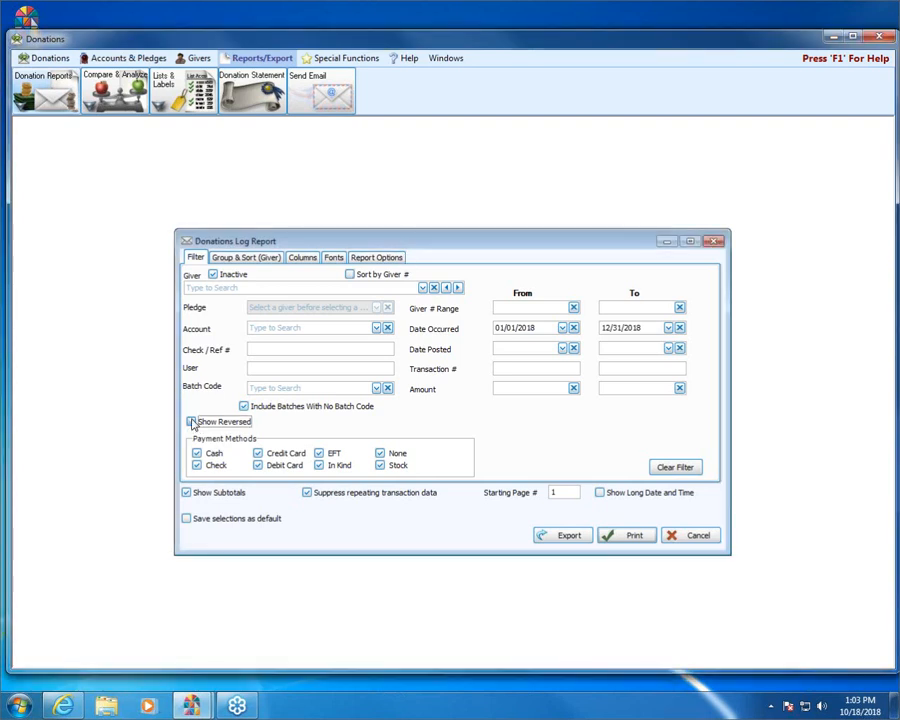
left_click(191, 422)
left_click(625, 538)
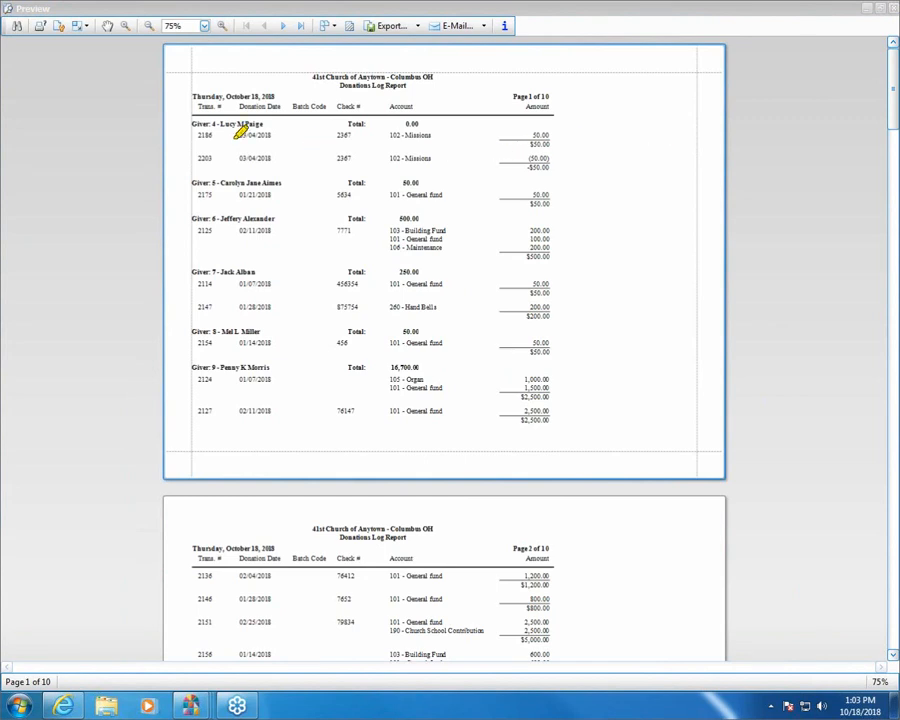
mouse_move(190, 124)
left_mouse_down()
mouse_move(262, 124)
mouse_move(274, 135)
left_mouse_up()
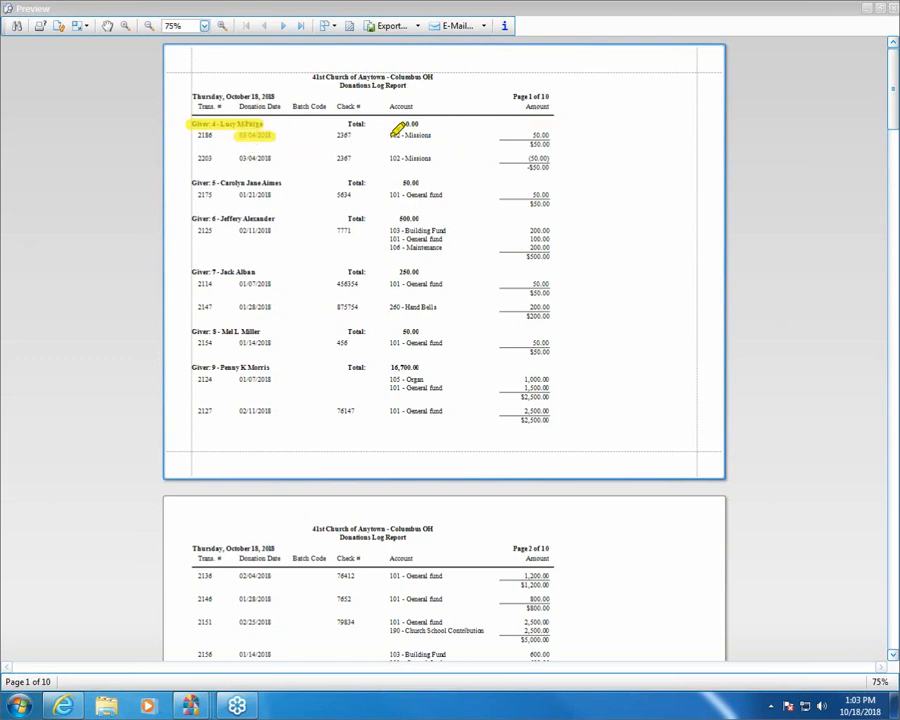
left_click_drag(388, 135, 429, 135)
left_click_drag(539, 127, 556, 145)
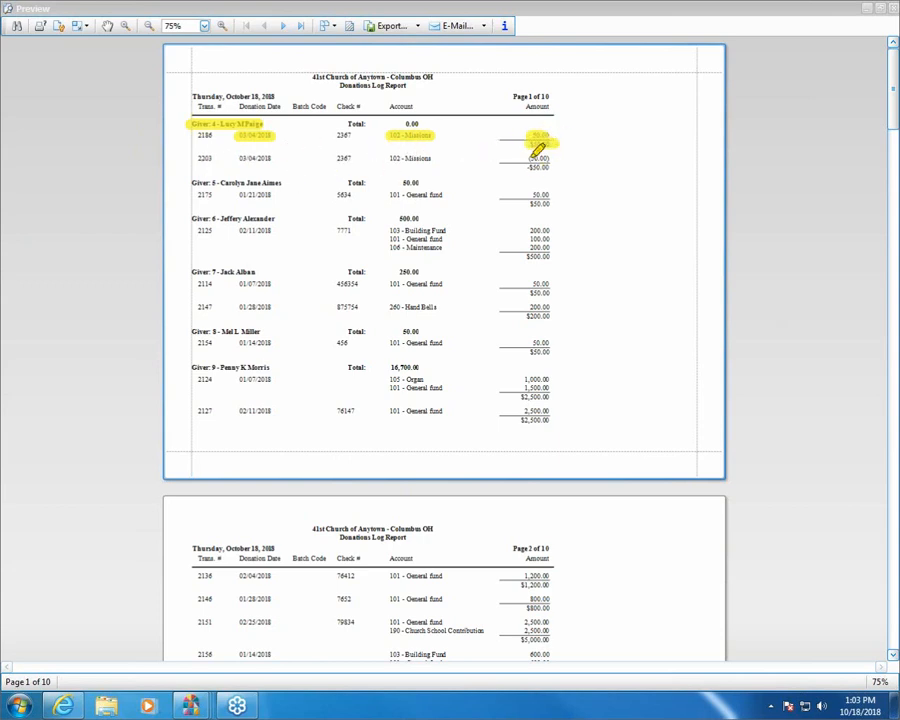
mouse_move(550, 158)
left_mouse_down()
mouse_move(533, 160)
mouse_move(557, 163)
left_mouse_up()
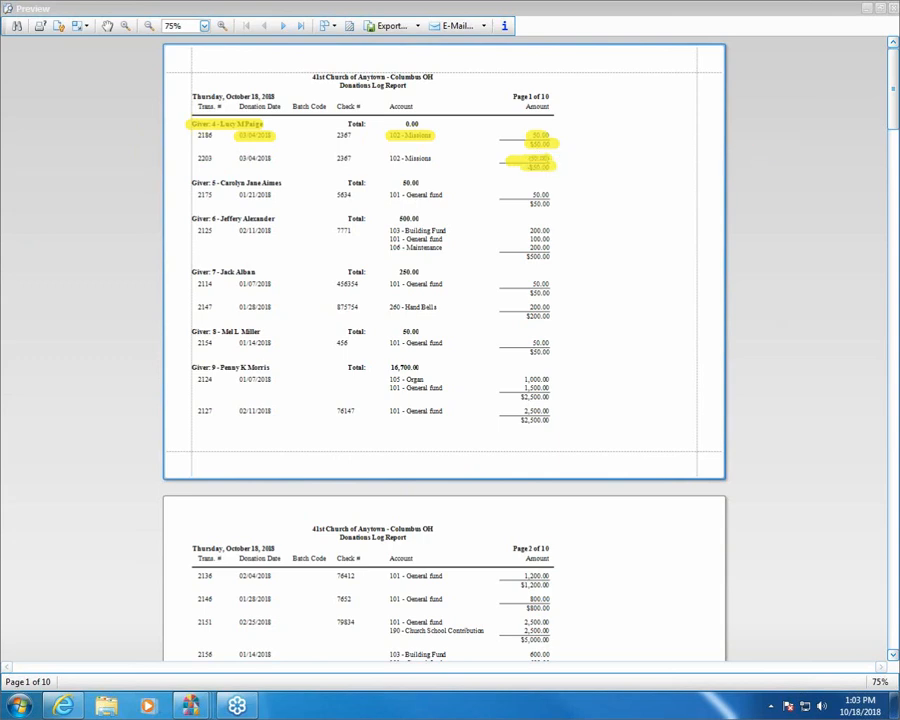
key("e")
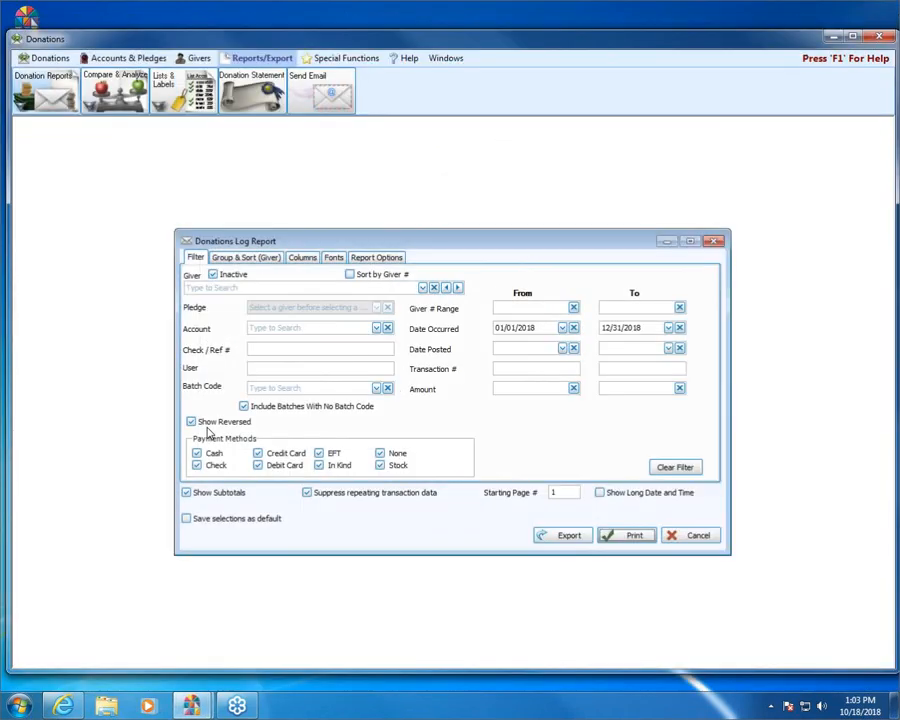
- Exclude reversed transactions from the Donations Log Report and preview the result
left_click(214, 426)
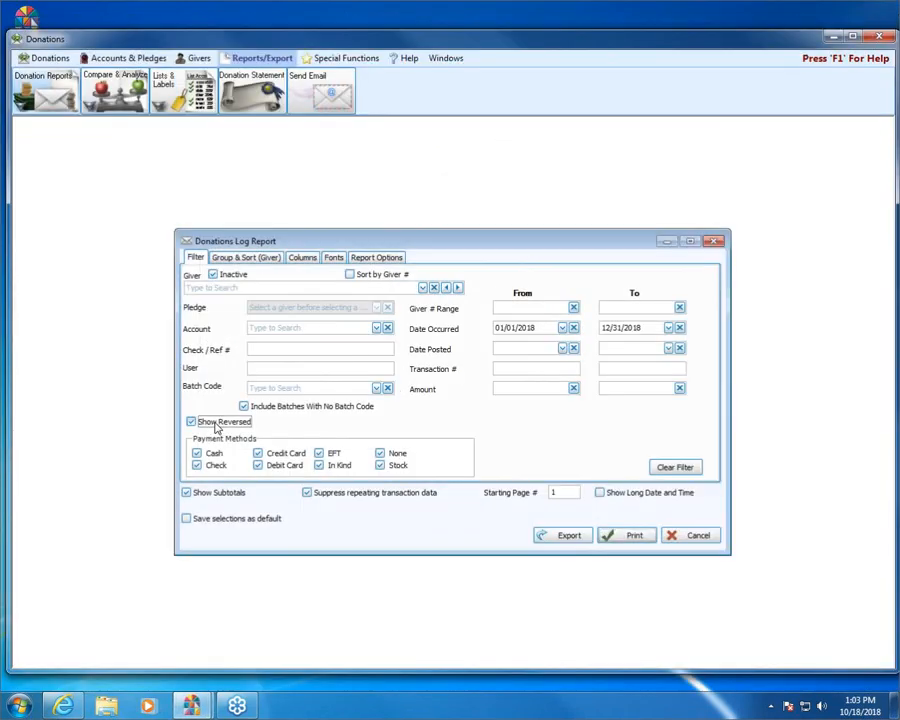
left_click(636, 538)
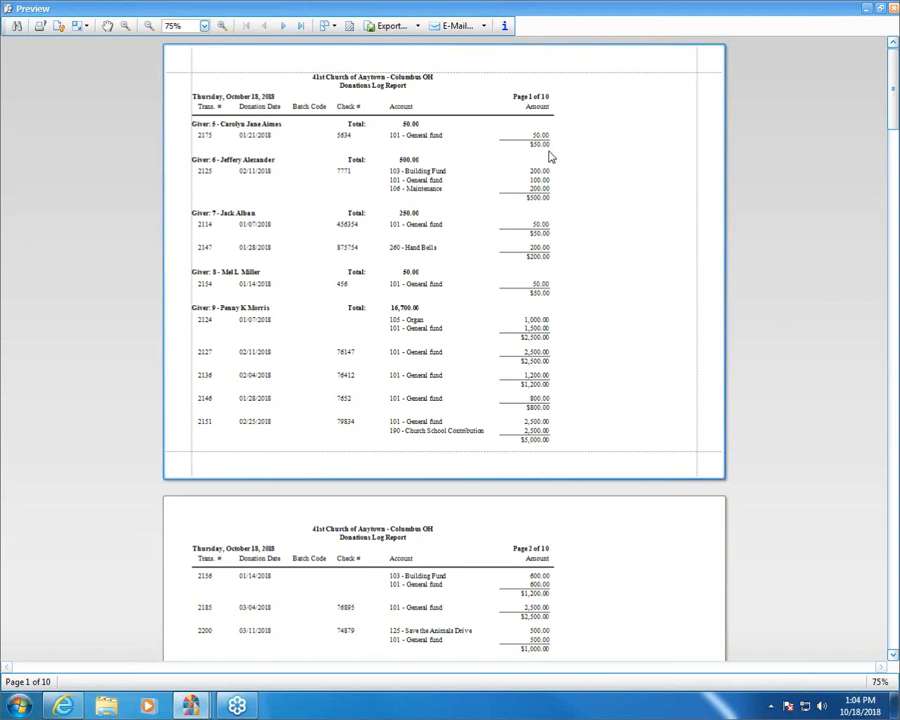
left_click(892, 10)
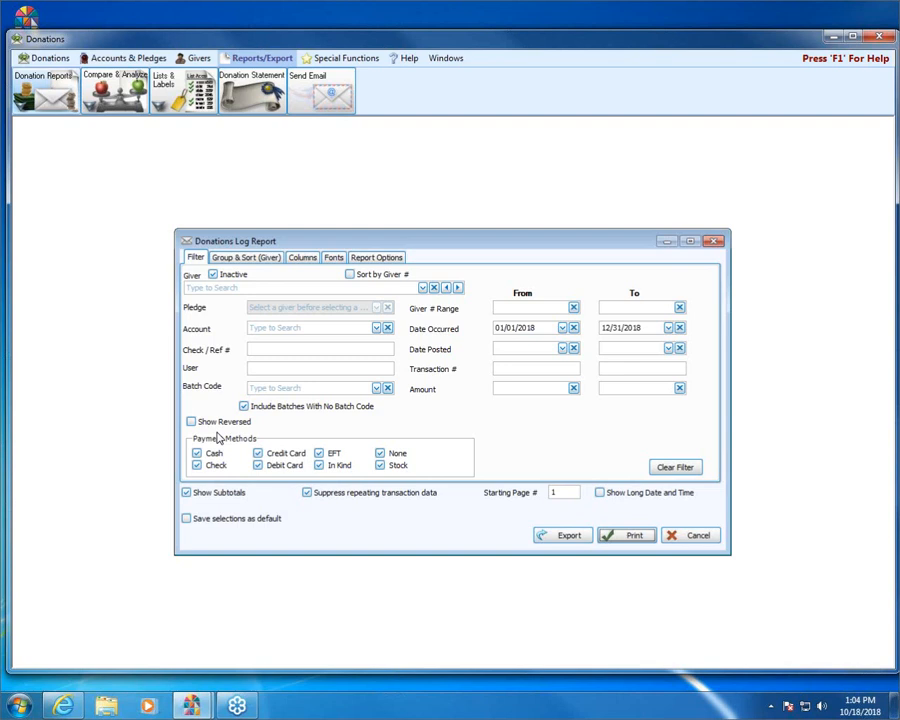
- Preview the report with Show Subtotals enabled and examine the subtotal under the second giver's split donation
left_click(186, 494)
left_click(186, 494)
left_click(640, 537)
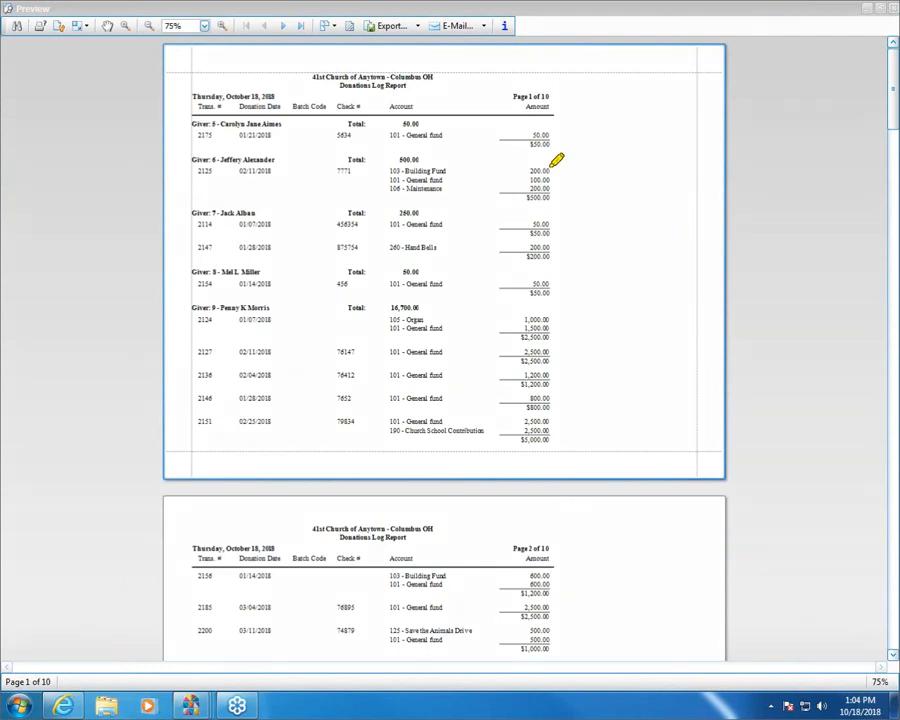
mouse_move(498, 193)
left_mouse_down()
mouse_move(554, 194)
mouse_move(503, 199)
left_mouse_up()
left_click(892, 8)
- Preview the report without subtotals, and re-enable Show Subtotals after closing the preview
left_click(186, 492)
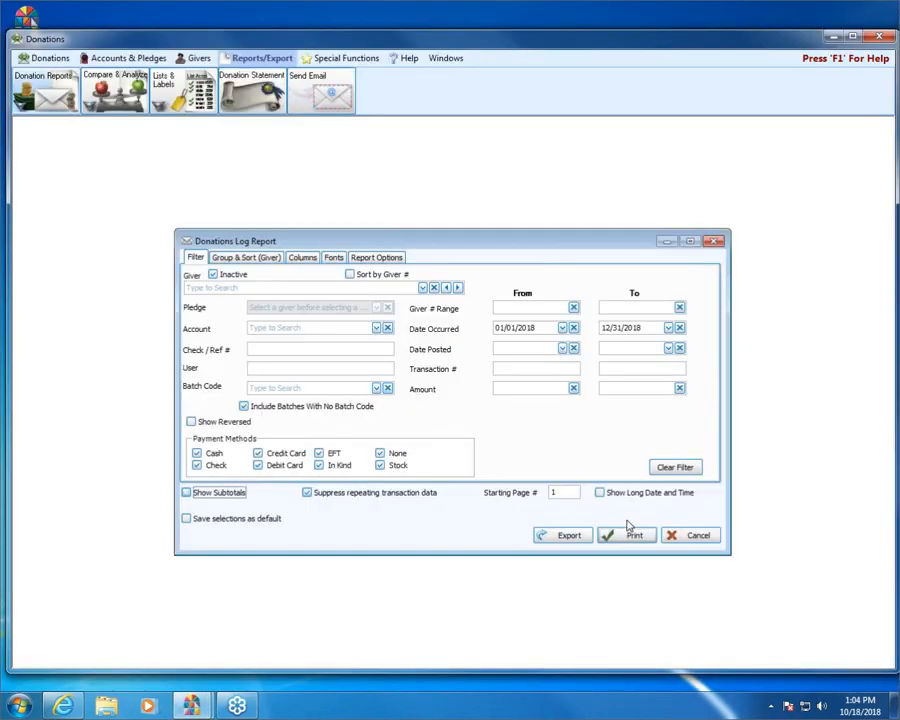
left_click(636, 535)
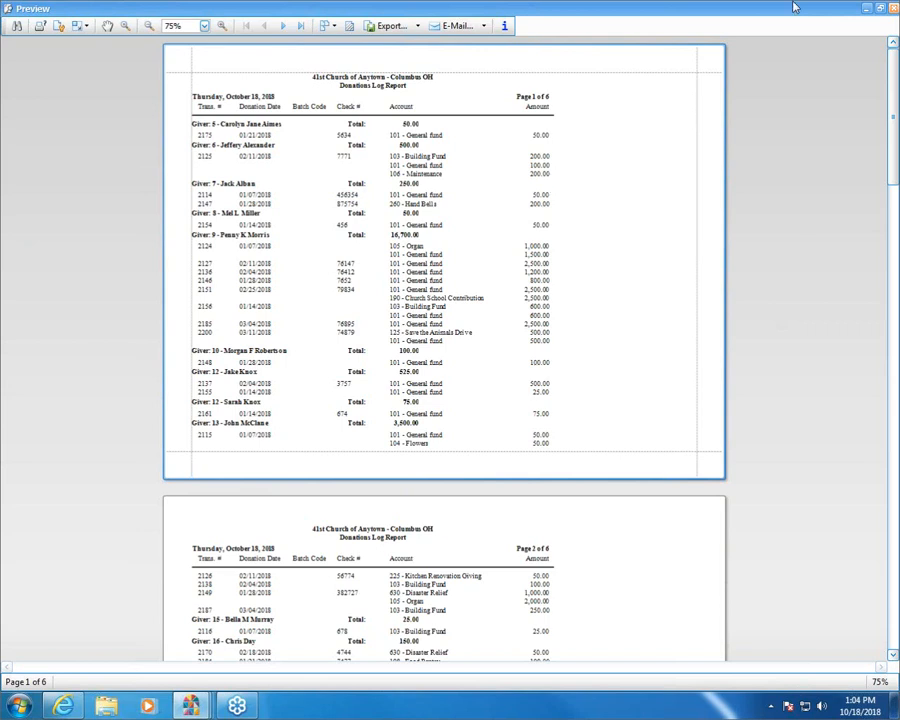
left_click(893, 8)
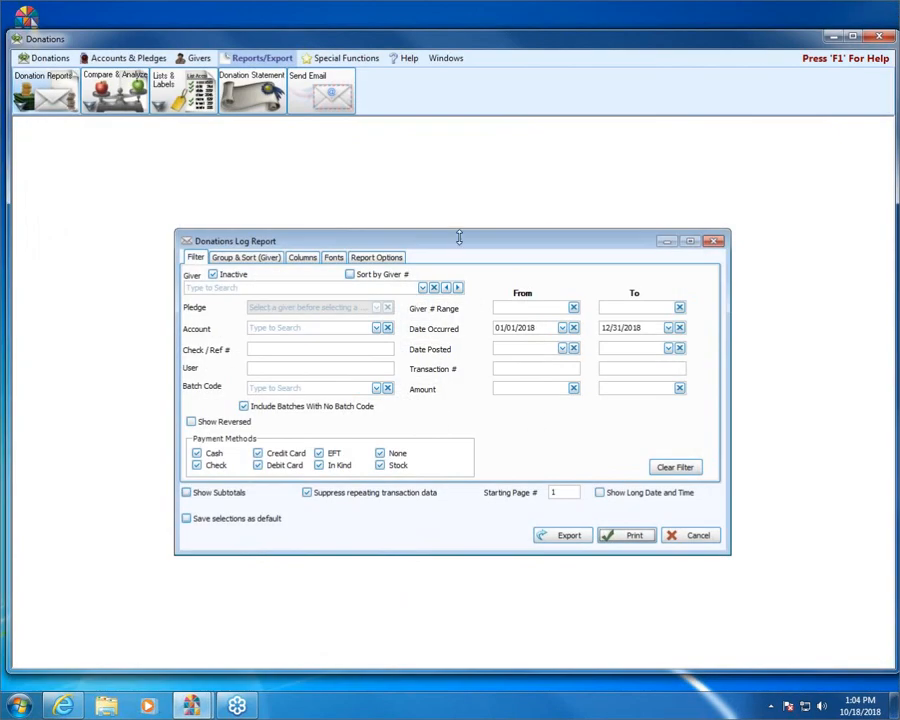
left_click(217, 493)
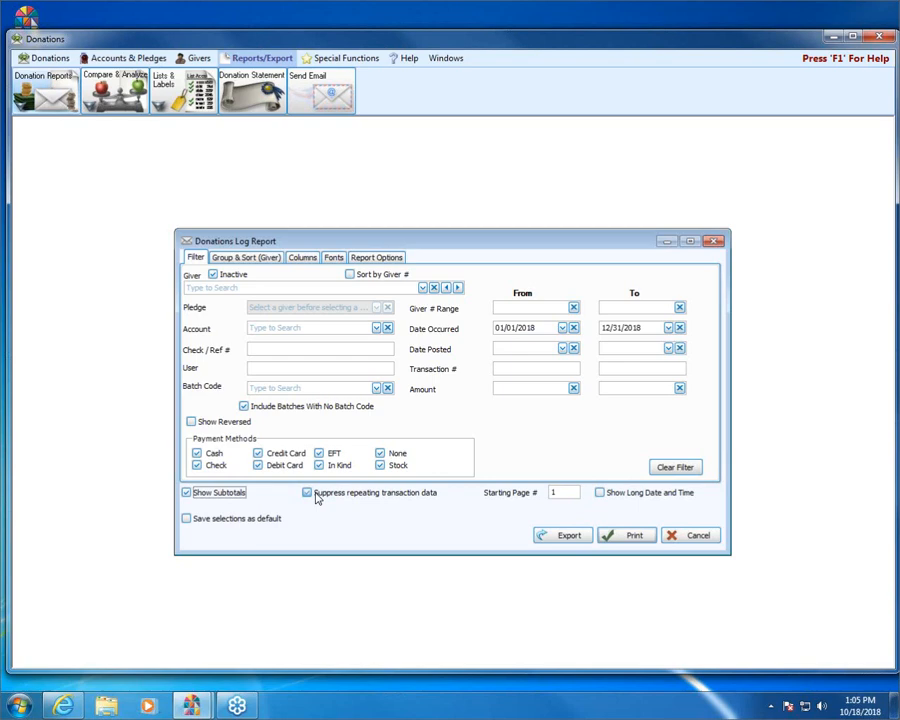
- Turn off suppression of repeating transaction data, preview the report and examine the second giver's repeated transaction details
left_click(316, 497)
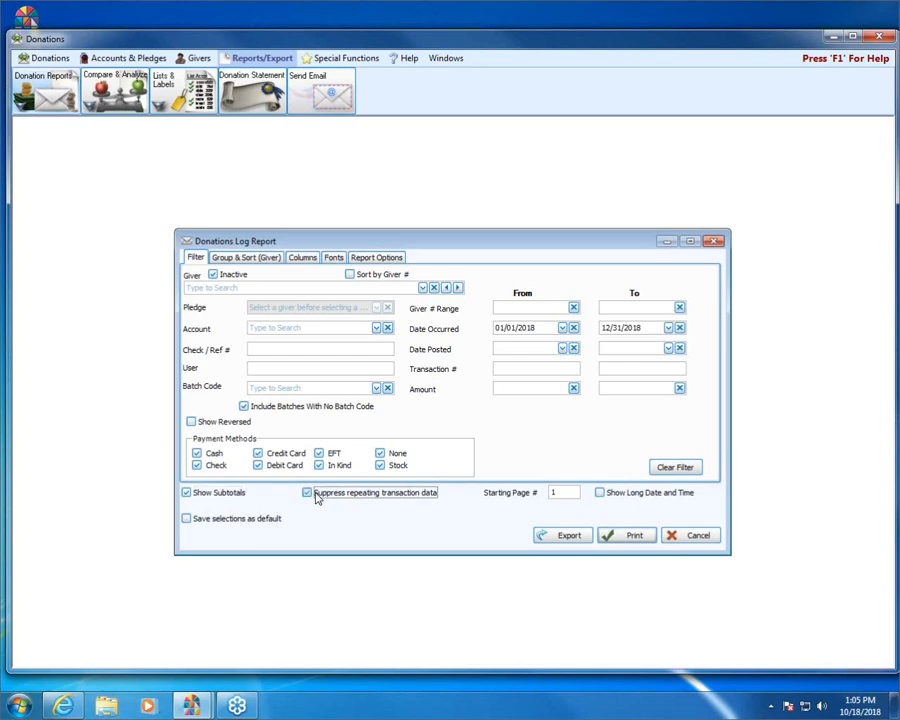
left_click(621, 537)
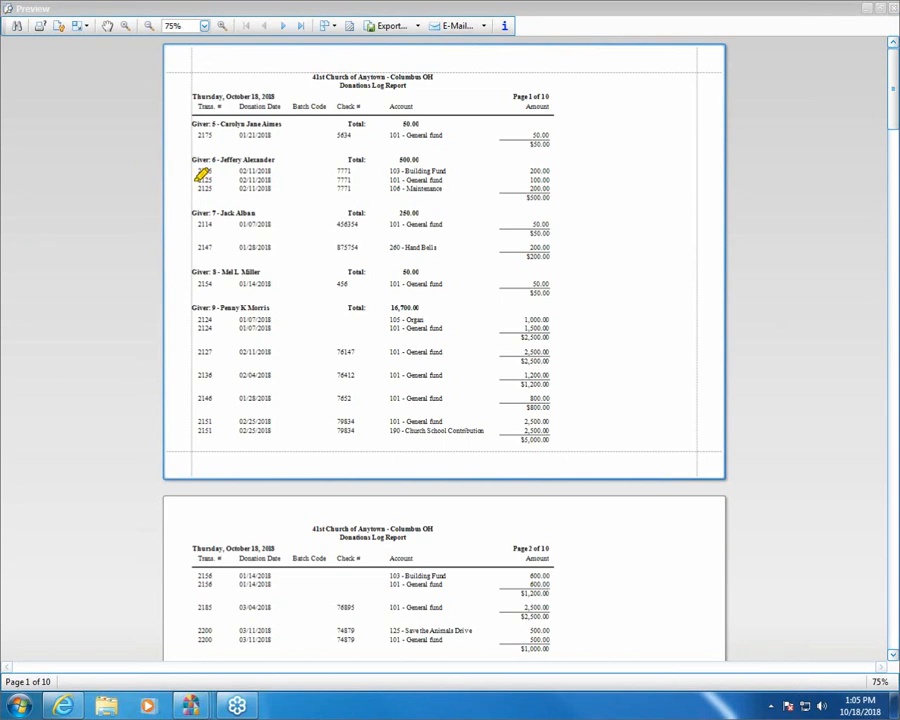
mouse_move(192, 171)
left_mouse_down()
mouse_move(364, 169)
mouse_move(362, 186)
mouse_move(207, 177)
mouse_move(358, 175)
left_mouse_up()
left_click(894, 8)
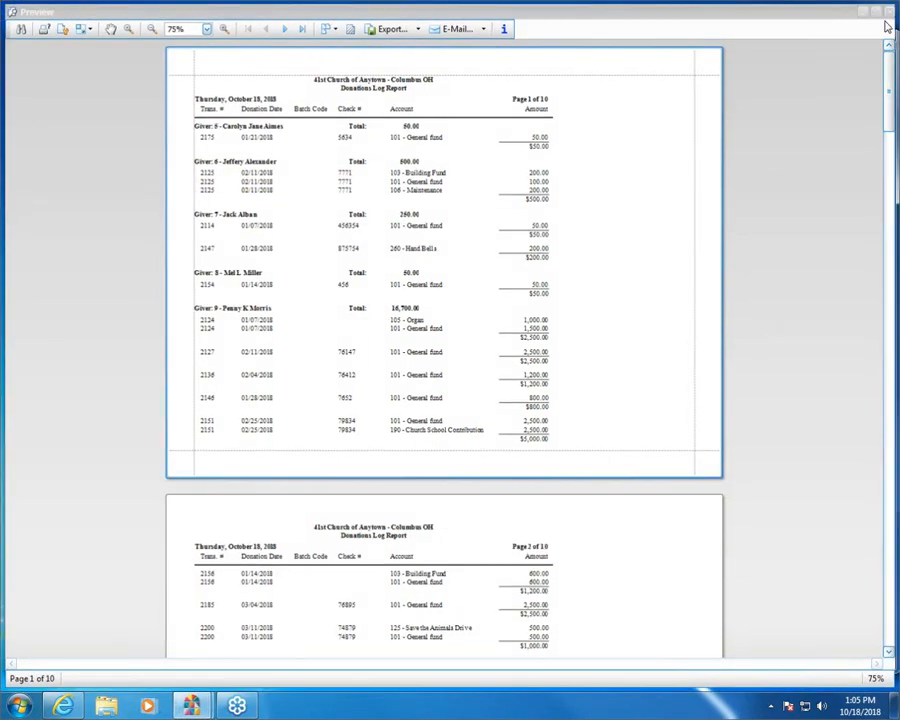
- Re-enable Suppress repeating transaction data and preview the report
left_click(319, 496)
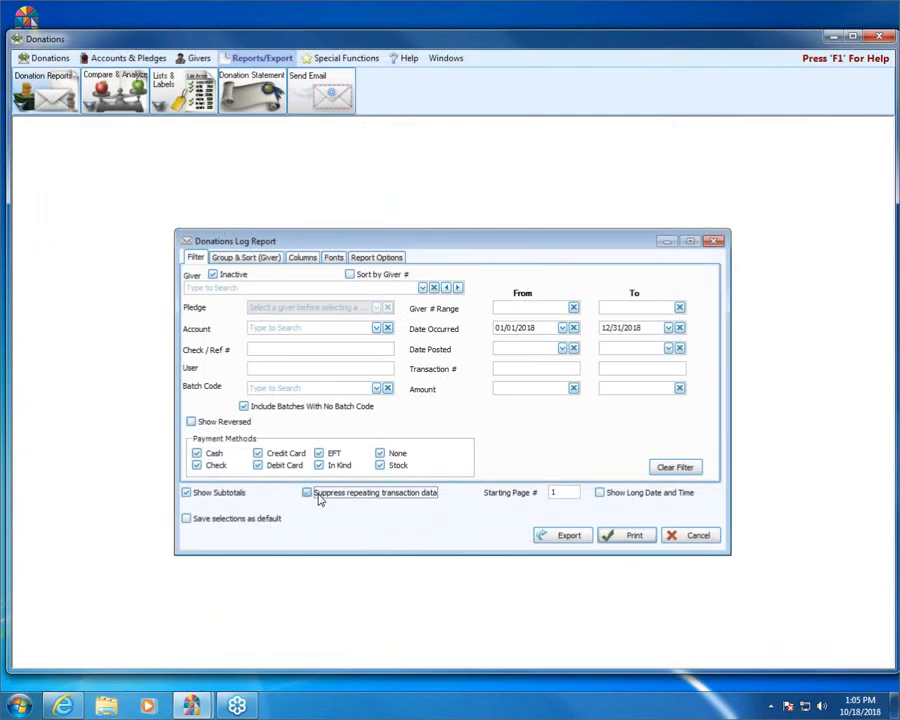
left_click(635, 540)
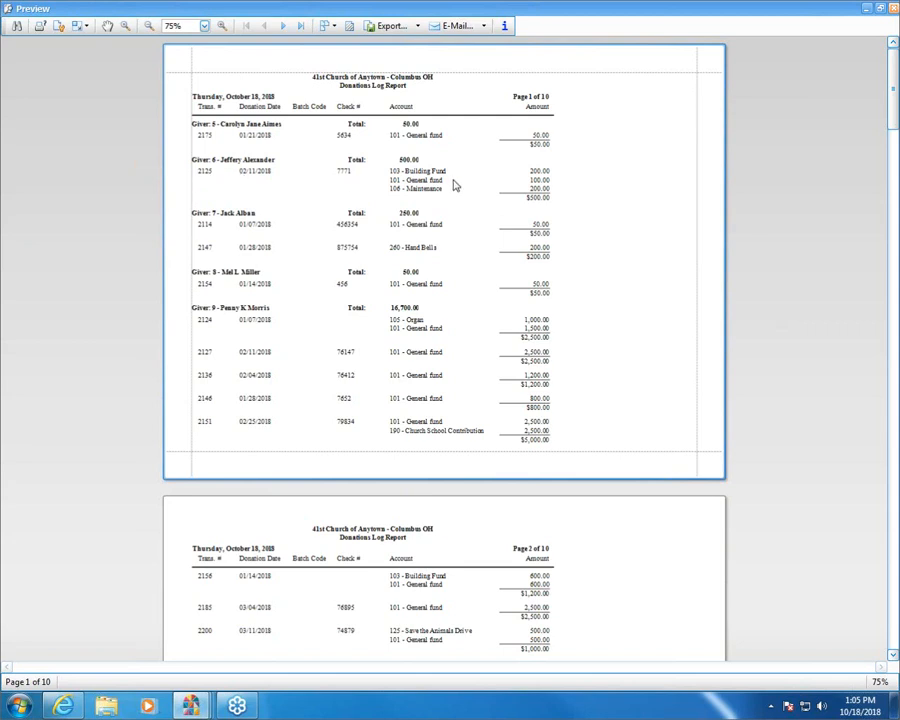
left_click(893, 9)
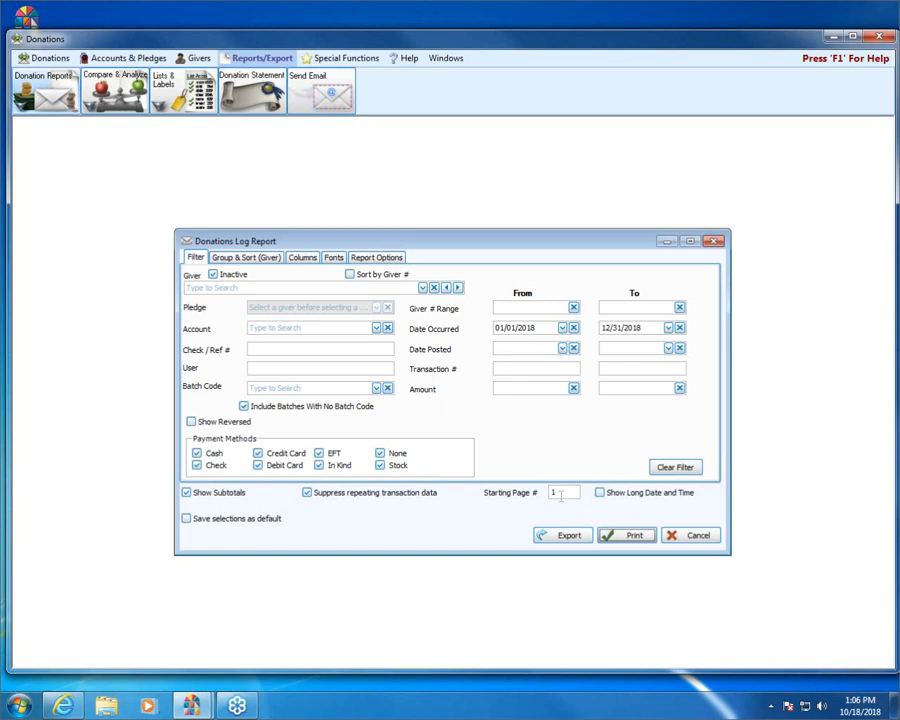
- Set the report's starting page number to 5 and preview the changed page numbering
left_click(561, 494)
left_click(627, 536)
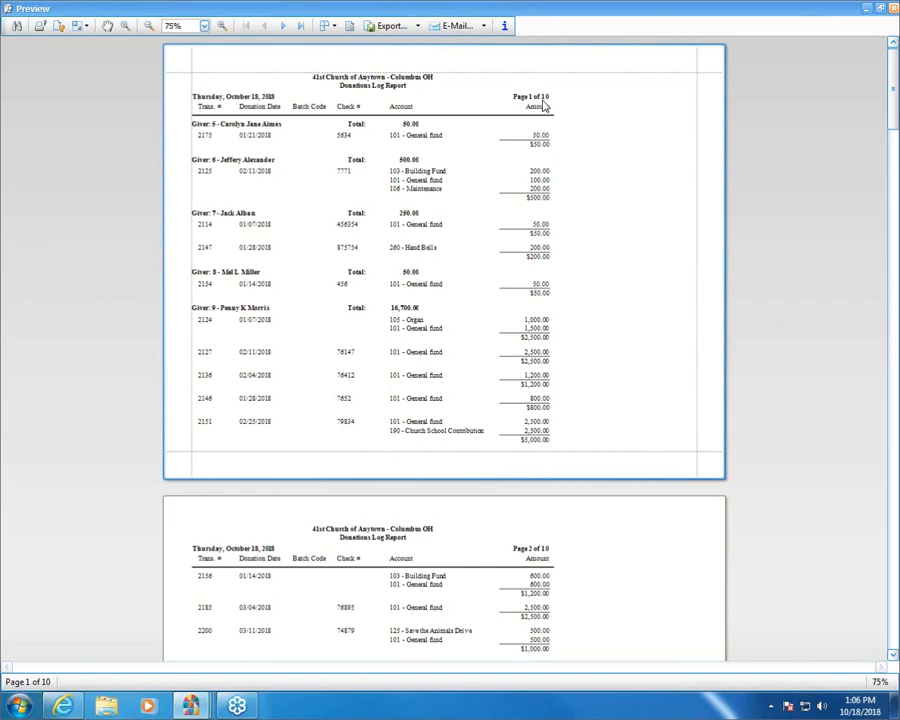
left_click(893, 9)
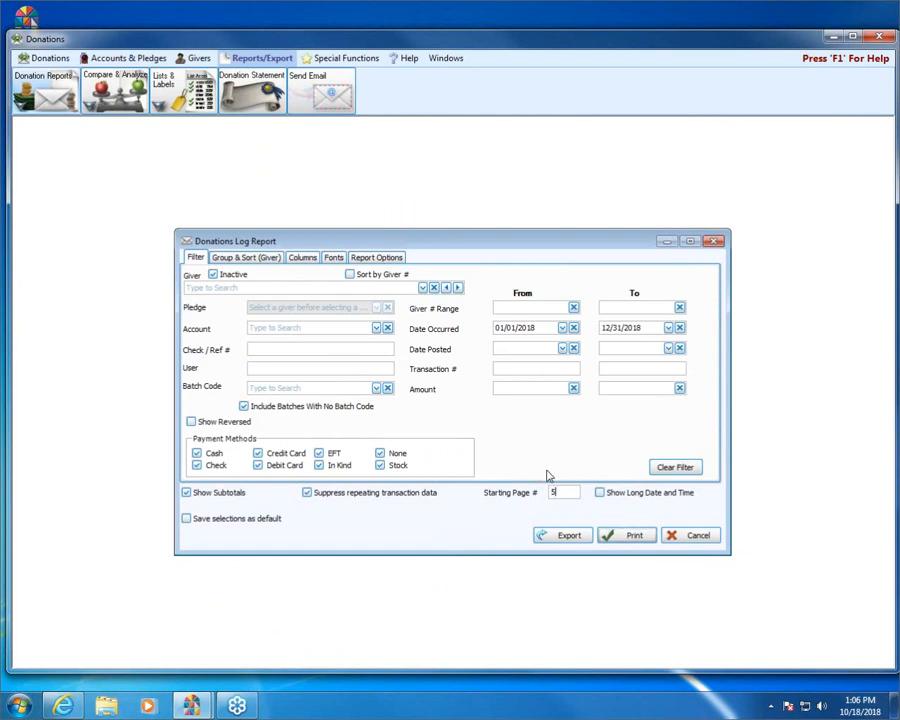
type("5")
left_click(614, 538)
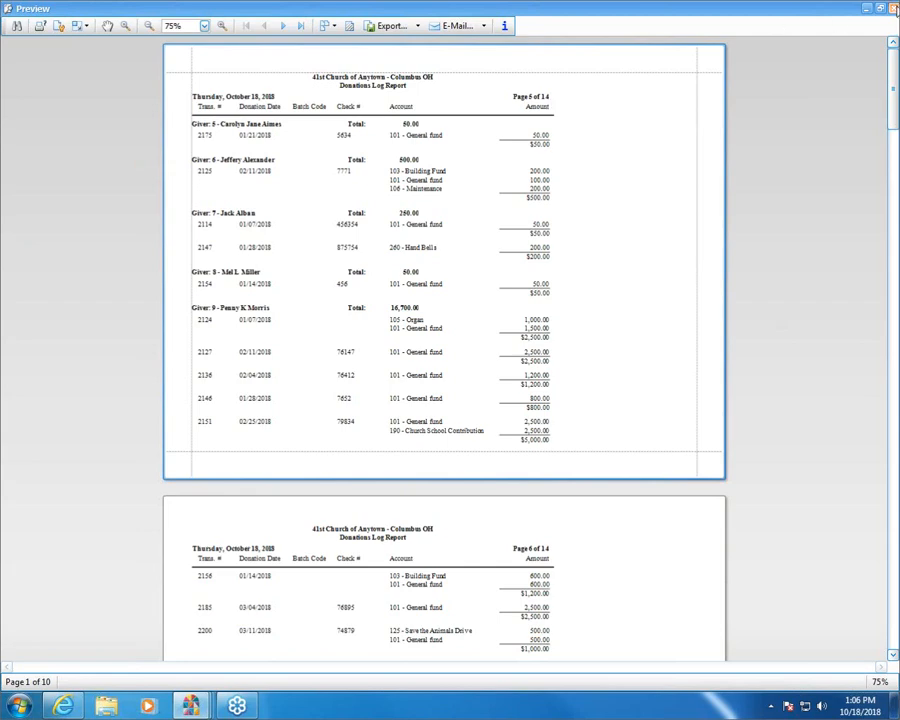
left_click(893, 8)
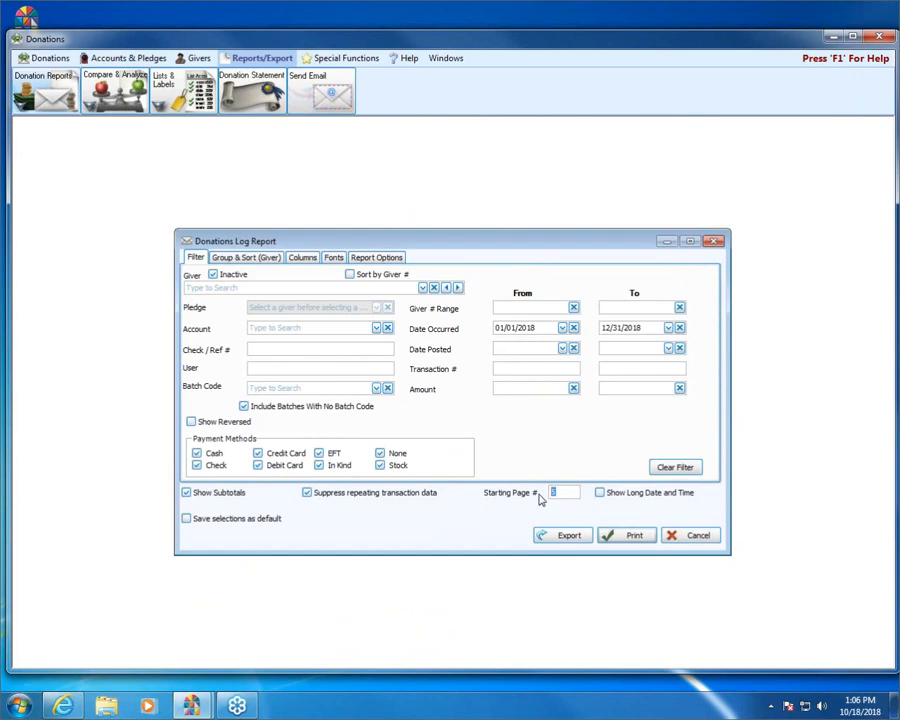
- Reset the starting page number to 1 and preview the report
key("BackSpace")
left_click(611, 538)
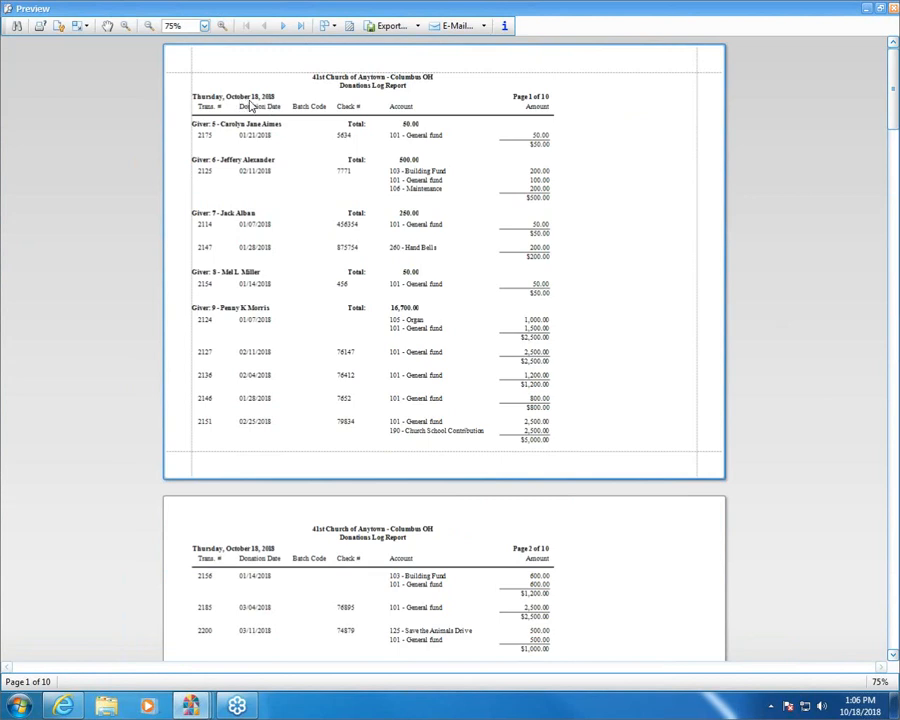
left_click(893, 9)
- Preview the report with Show Long Date and Time enabled, and disable that option after closing the preview
left_click(677, 497)
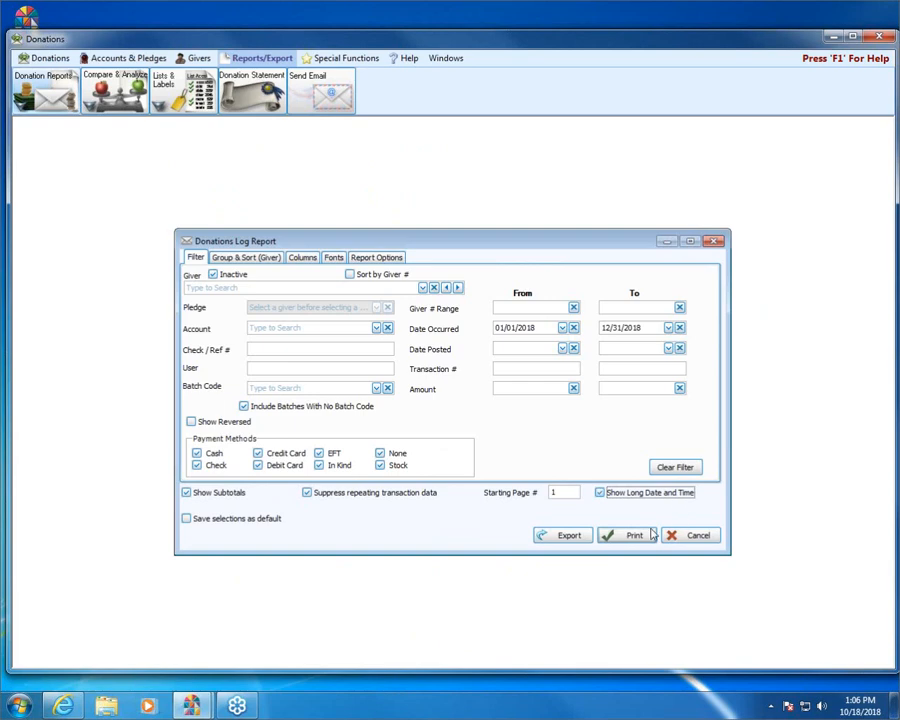
left_click(635, 535)
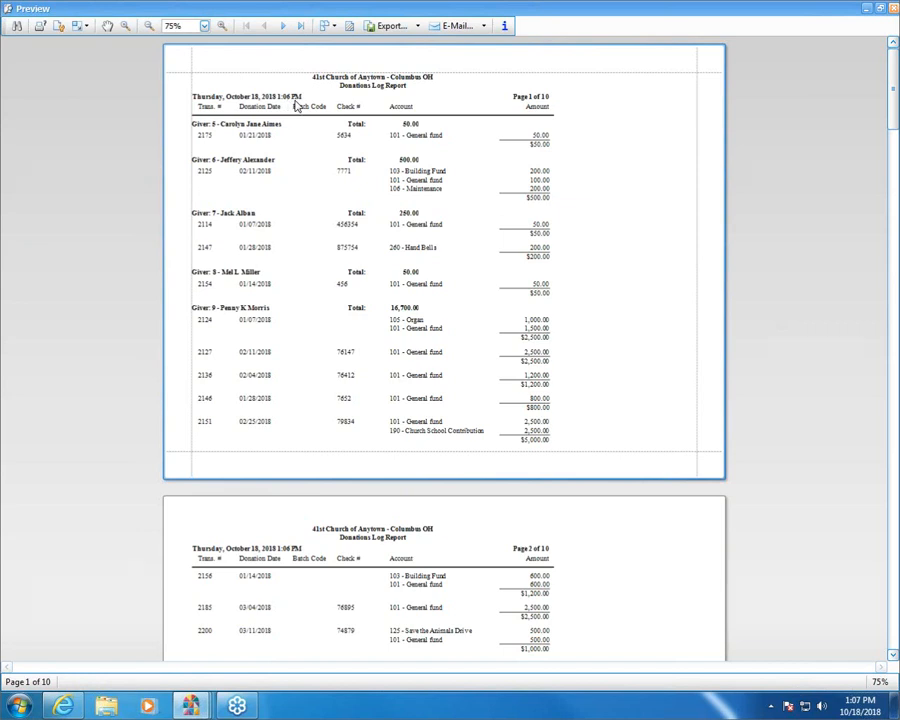
left_click(893, 8)
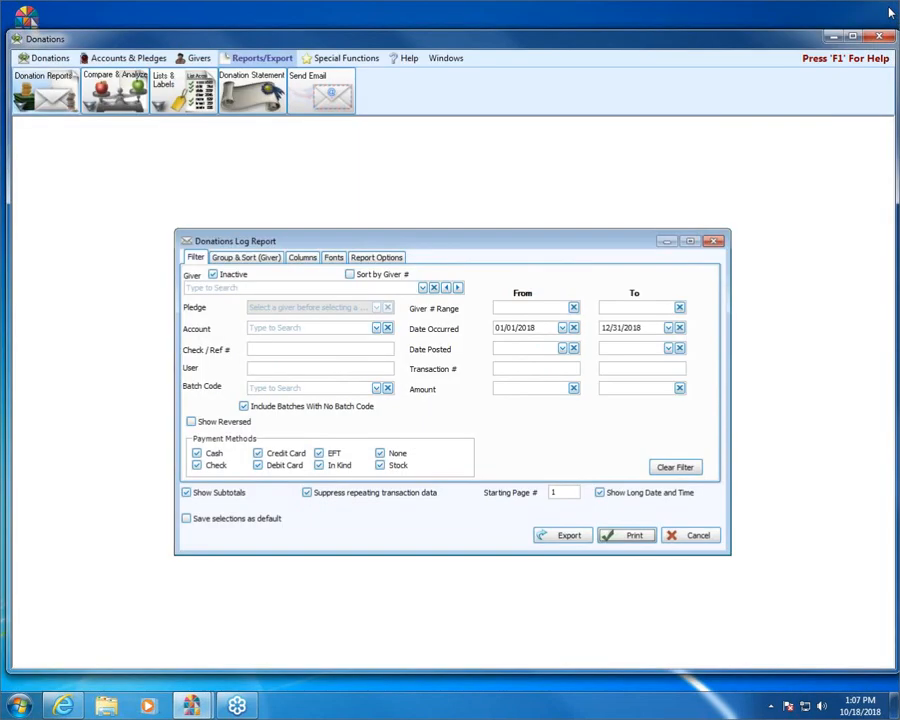
left_click(628, 496)
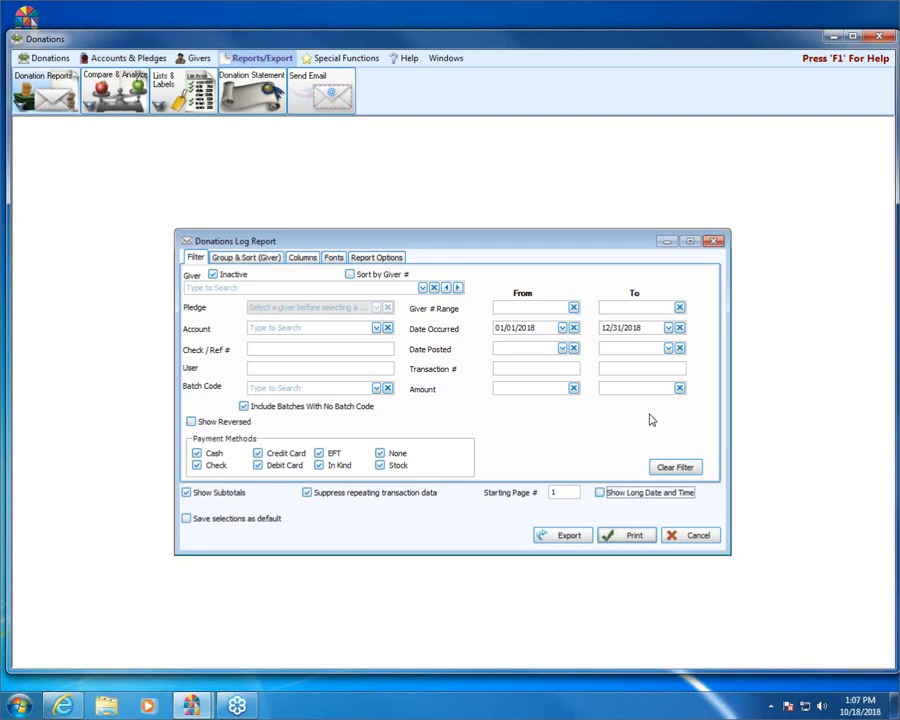
left_click(627, 536)
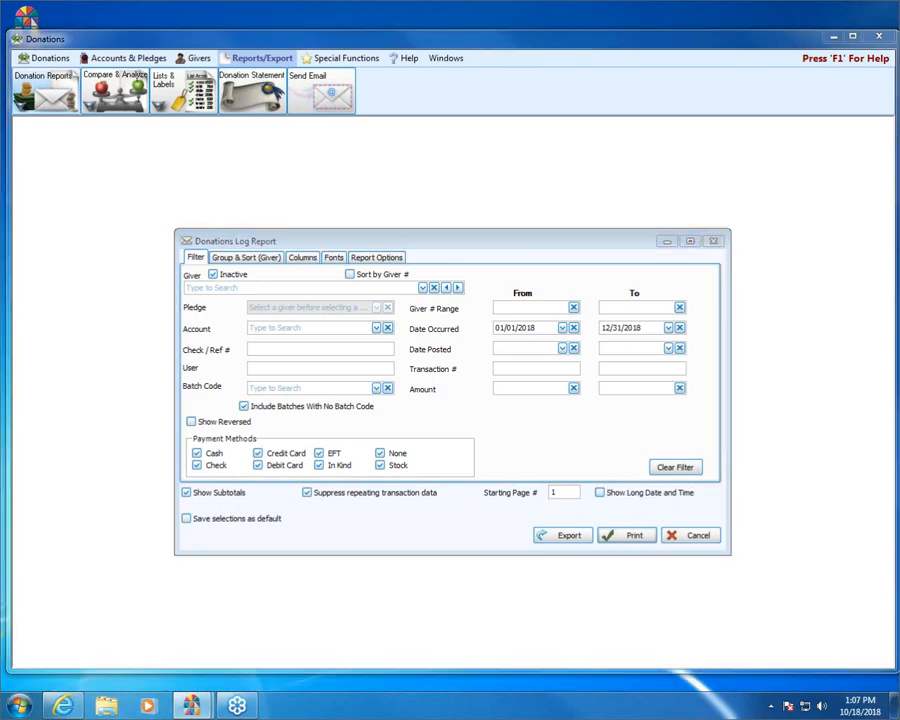
- Restrict the Payment Methods filter to Cash only, excluding check, credit card, debit card, EFT, in kind, none and stock
left_click_drag(183, 438, 287, 434)
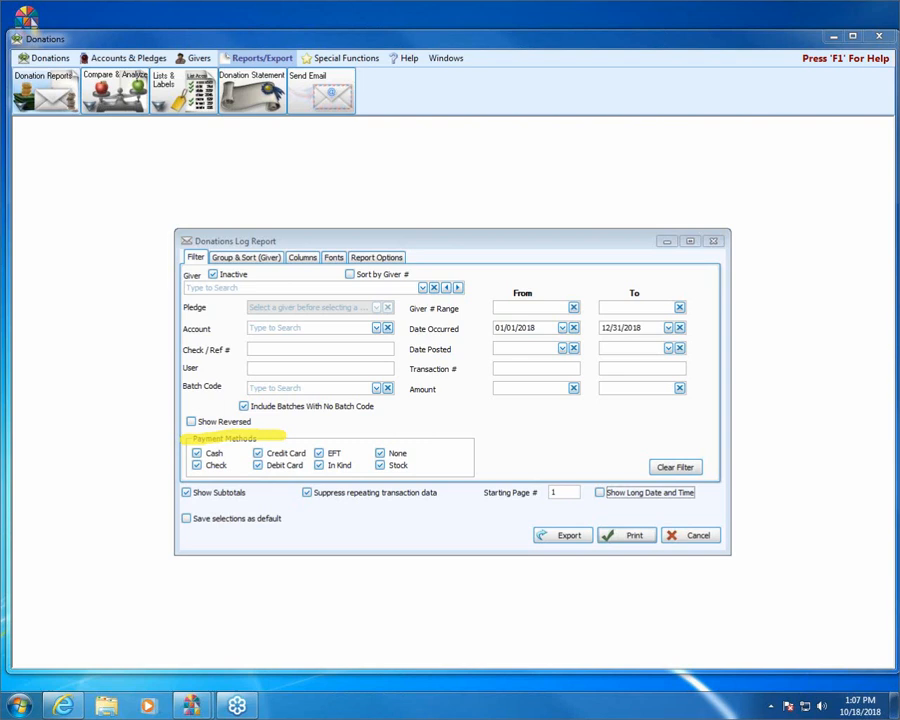
left_click(213, 455)
left_click(215, 465)
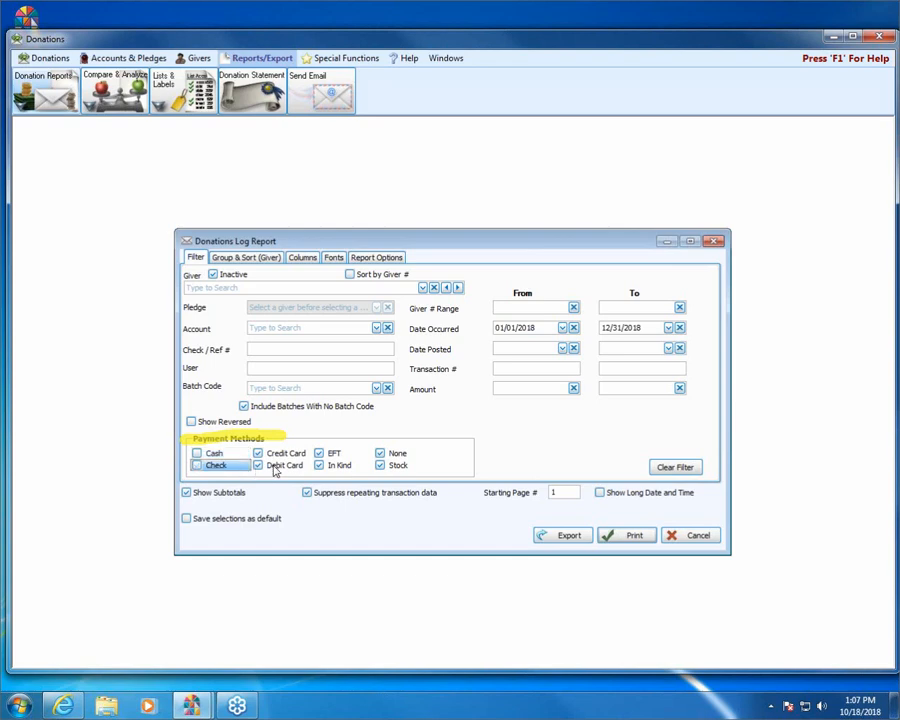
left_click(330, 466)
left_click(332, 453)
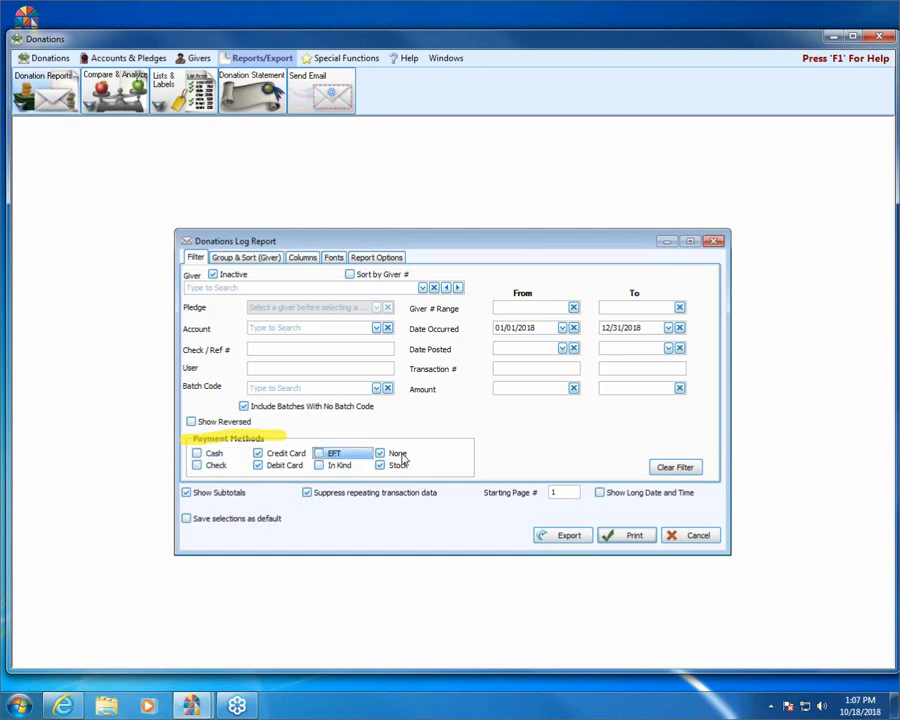
left_click(397, 454)
left_click(398, 465)
left_click(264, 466)
left_click(270, 455)
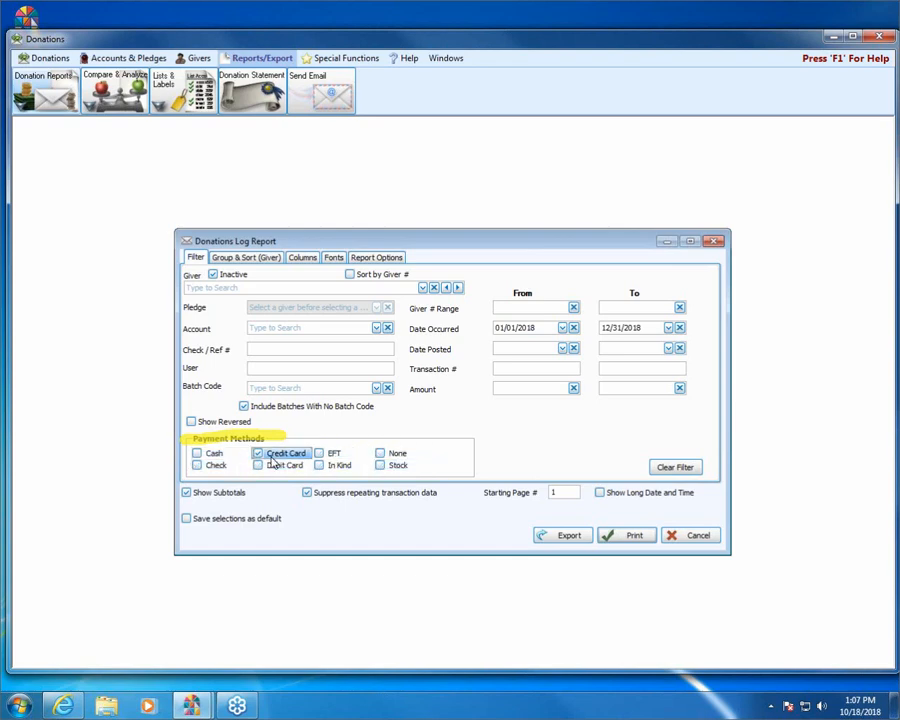
left_click(213, 455)
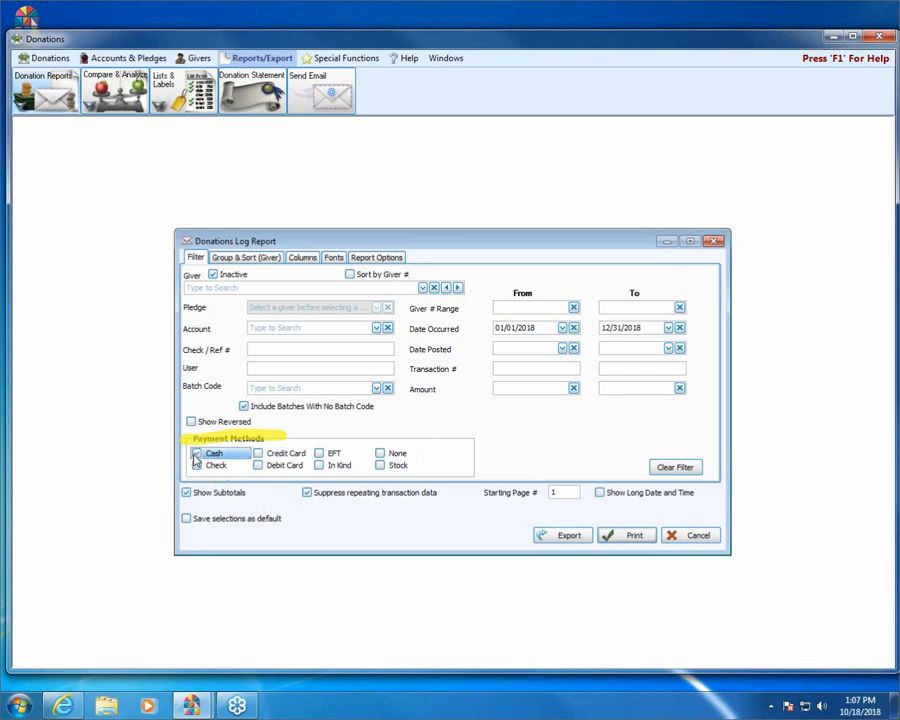
- Preview the report for cash donations only and close the preview
left_click(629, 535)
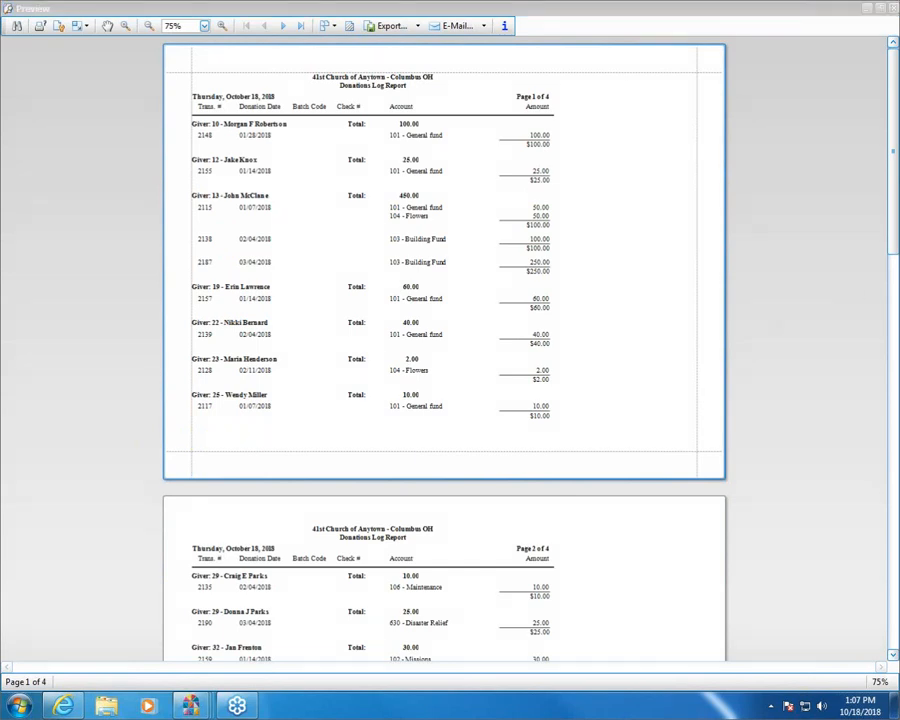
left_click(754, 8)
left_click(890, 9)
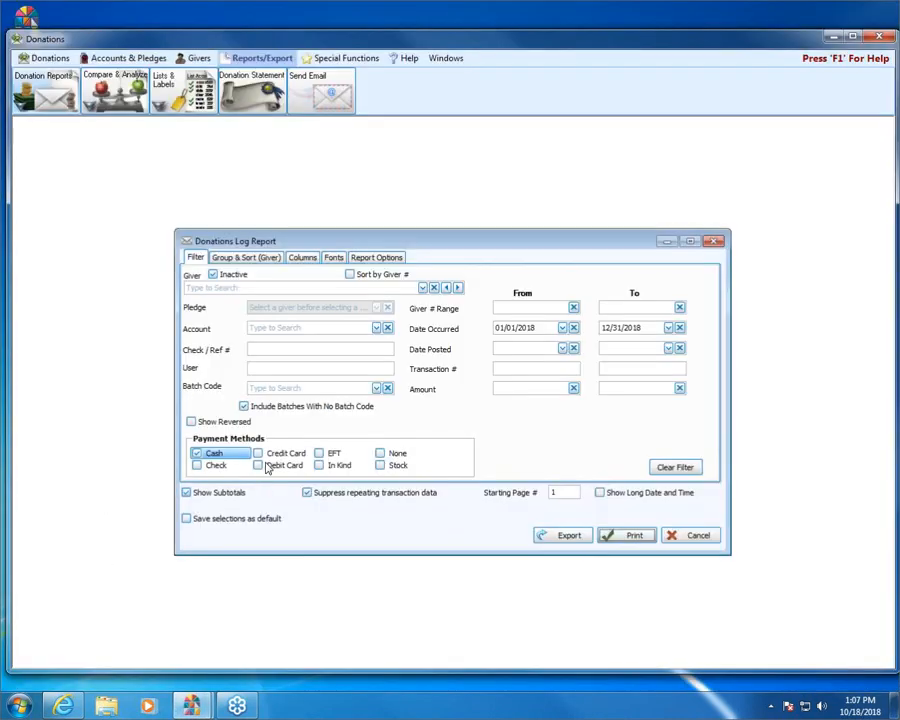
- Include the Check, Debit Card, Credit Card, EFT, In Kind, Stock and None payment methods in the filter again
left_click(237, 466)
left_click(280, 466)
left_click(285, 453)
left_click(335, 453)
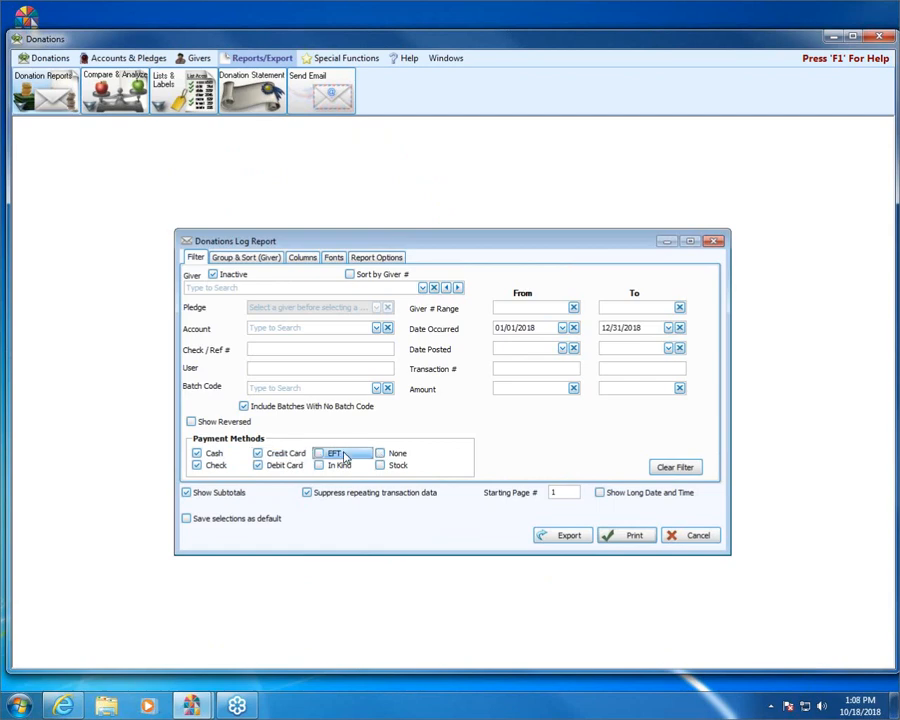
left_click(336, 465)
left_click(397, 466)
left_click(395, 453)
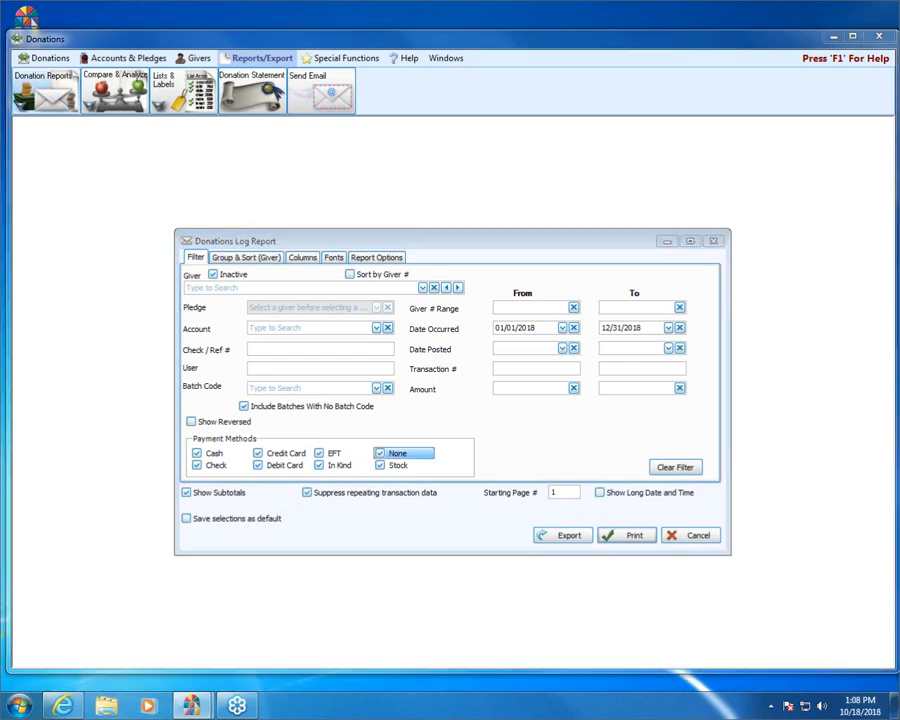
- Enable Save selections as default, preview the report to store the settings, and disable the option after closing the preview
left_click_drag(281, 519, 186, 520)
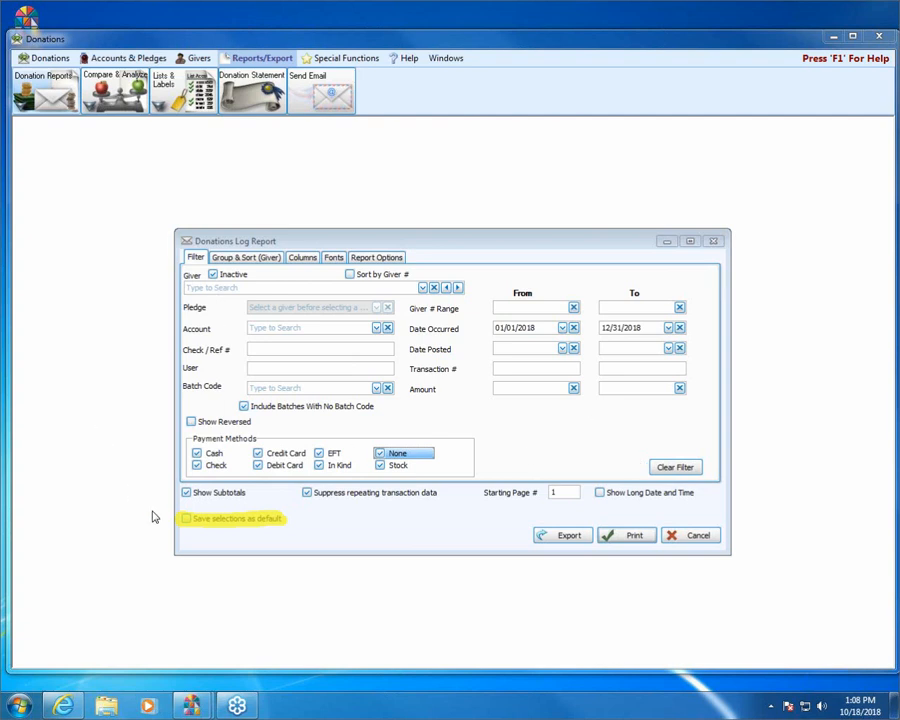
left_click(188, 521)
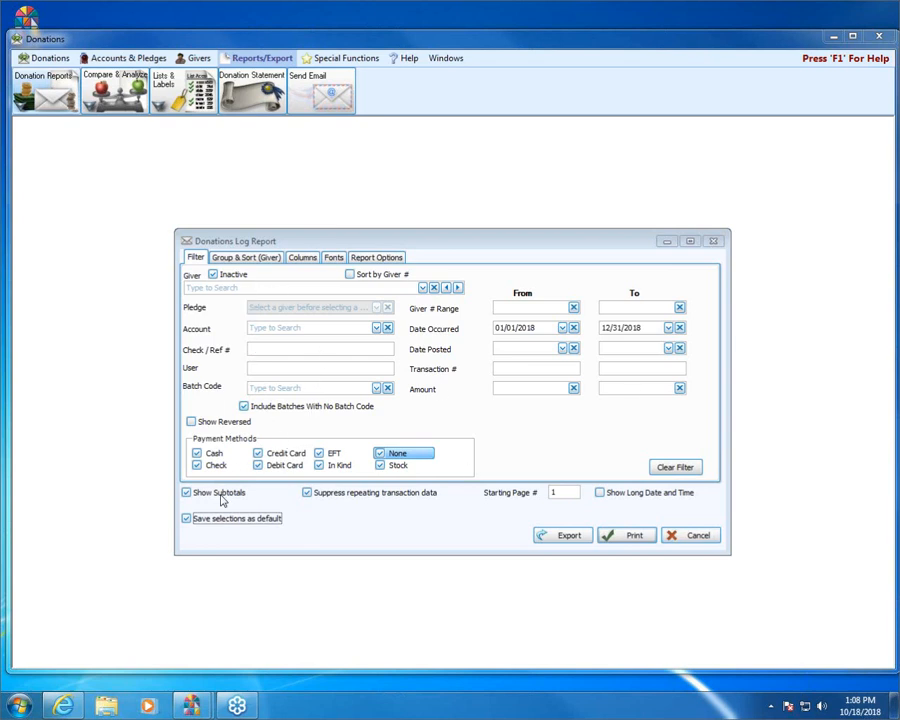
left_click(640, 536)
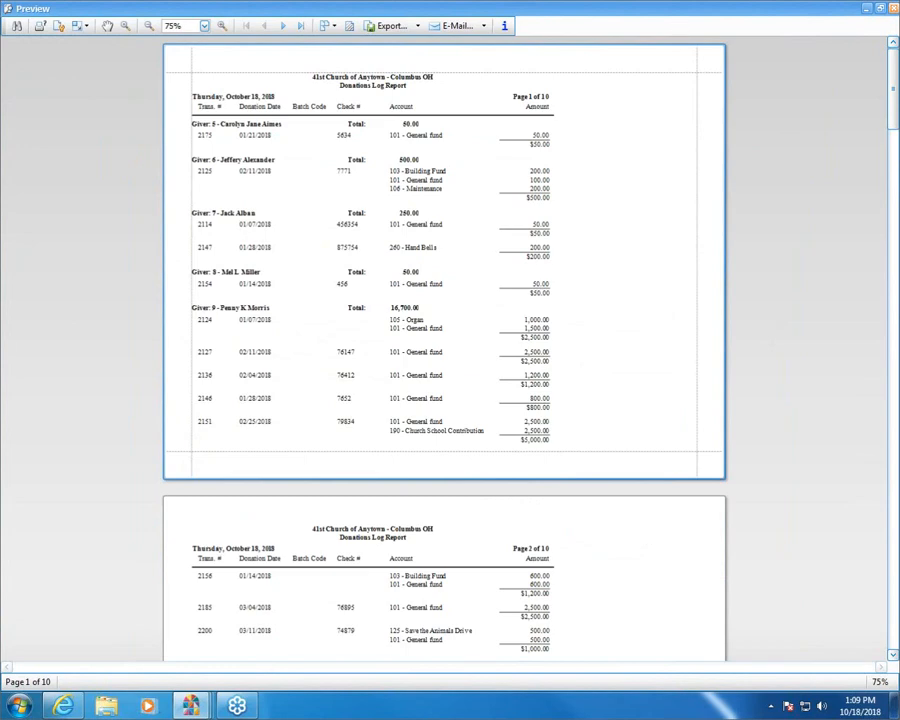
left_click(894, 10)
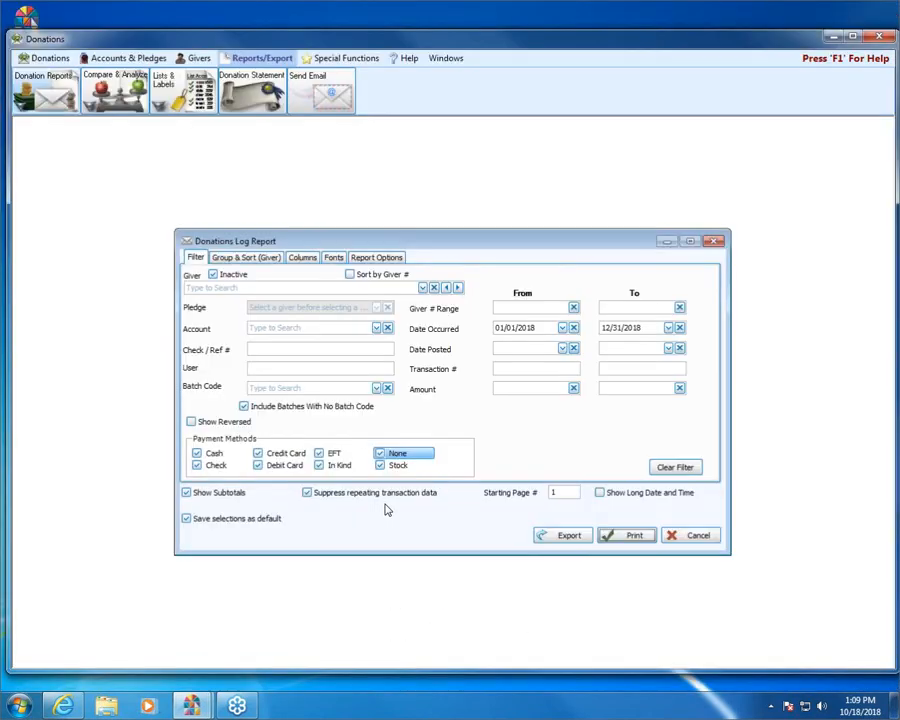
left_click(200, 520)
left_click(245, 522)
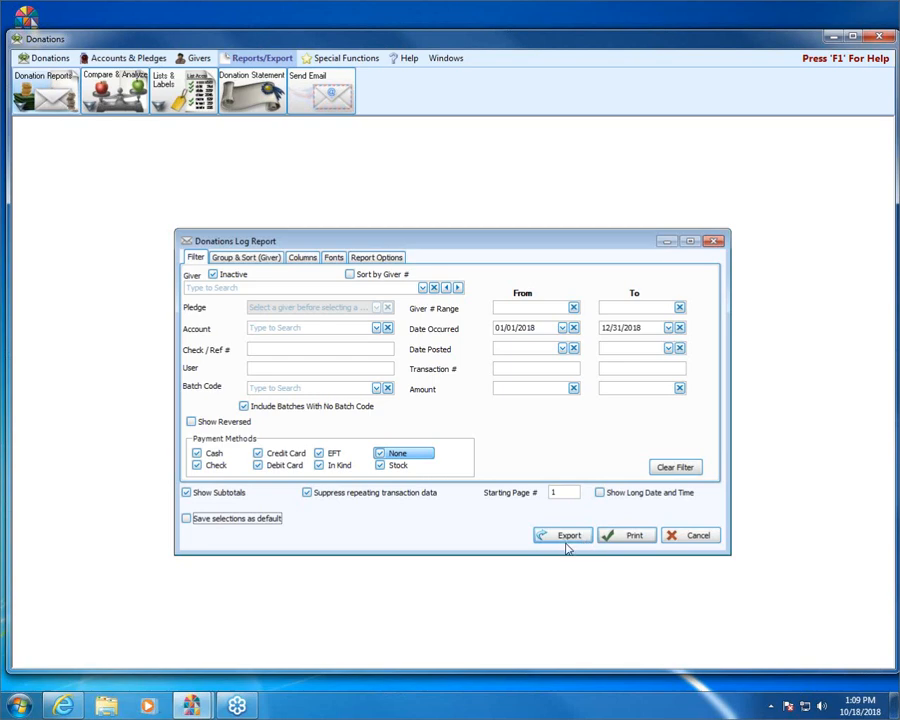
- Open the report's export options and review the file formats offered for exporting and for sending by e-mail
left_click(565, 538)
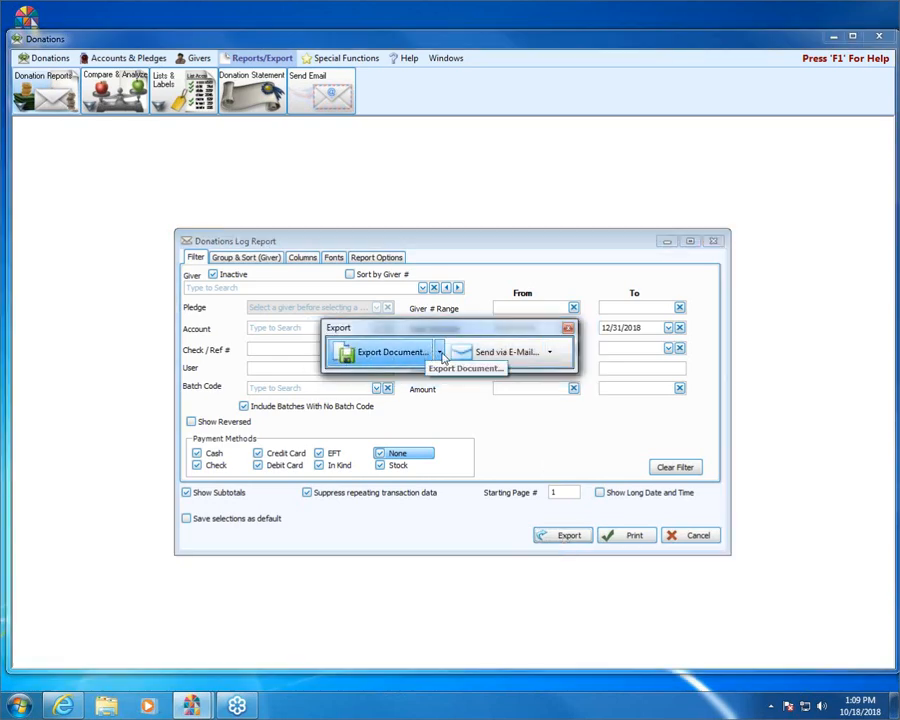
left_click(440, 352)
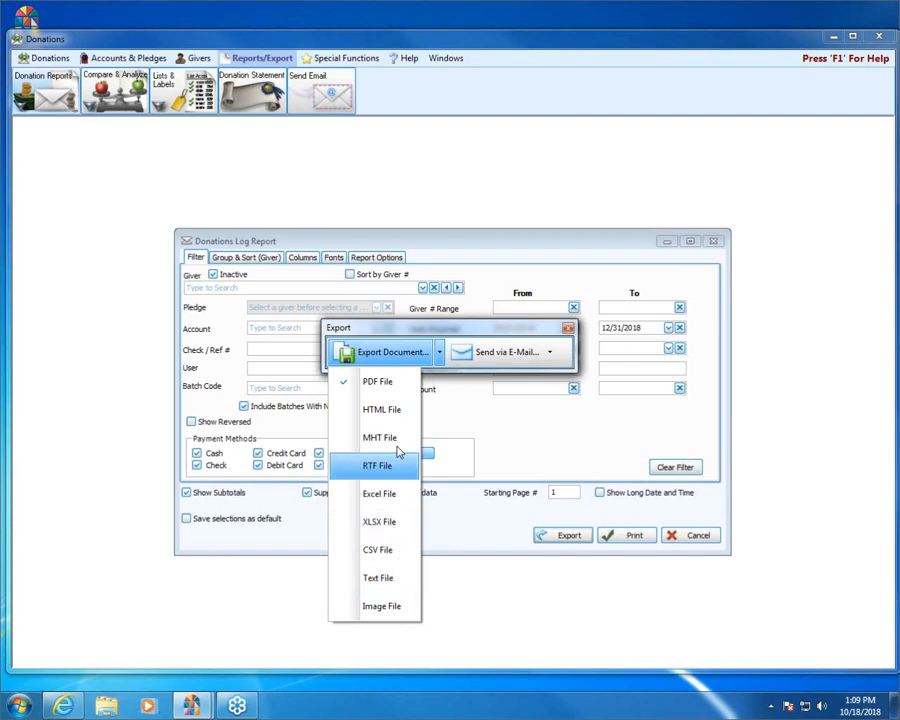
left_click(538, 334)
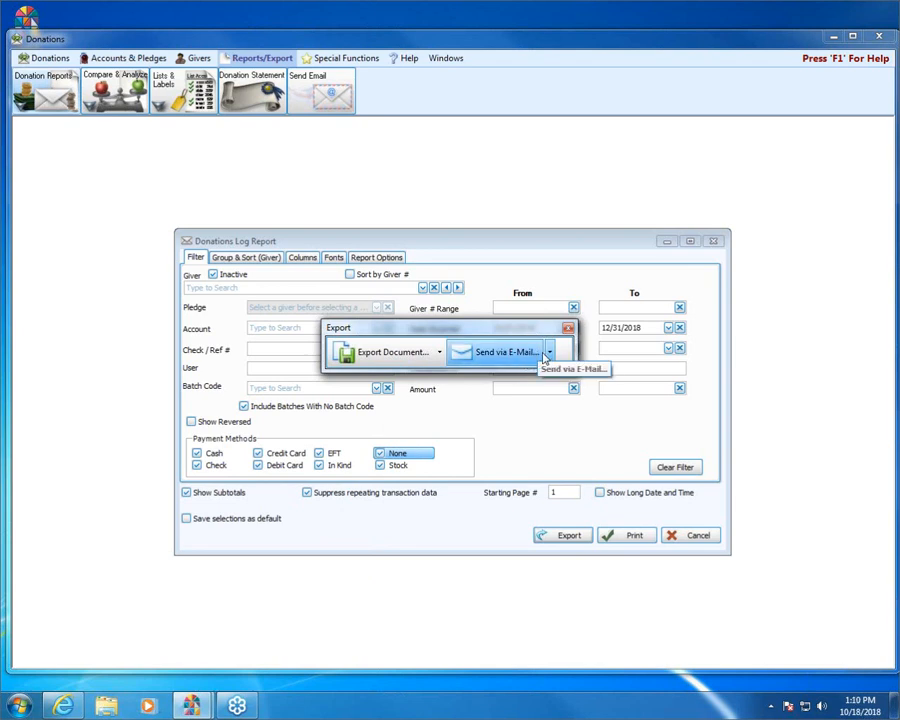
left_click(549, 355)
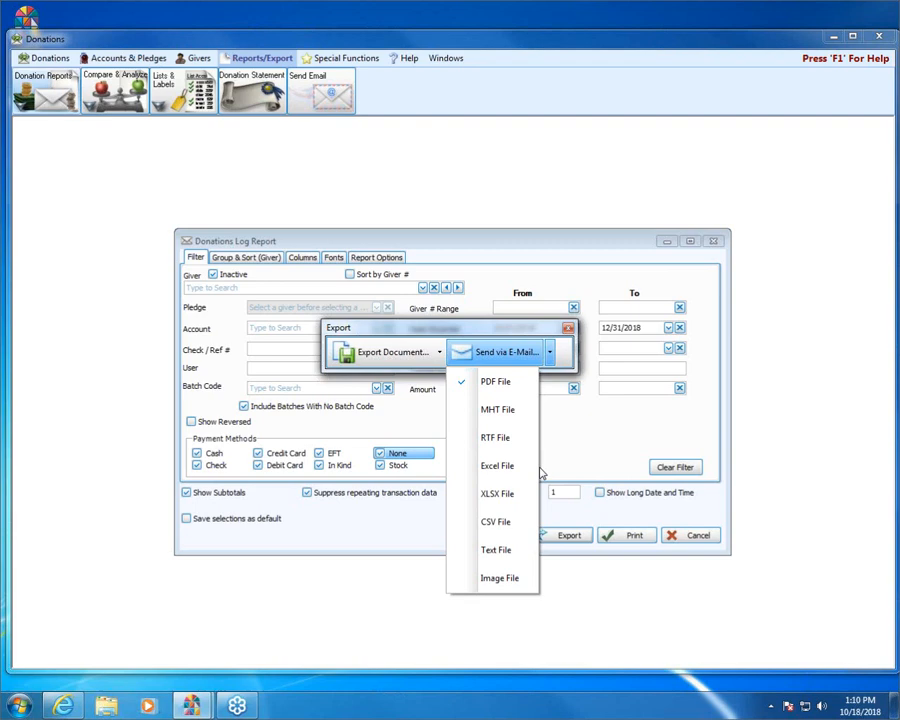
left_click(477, 331)
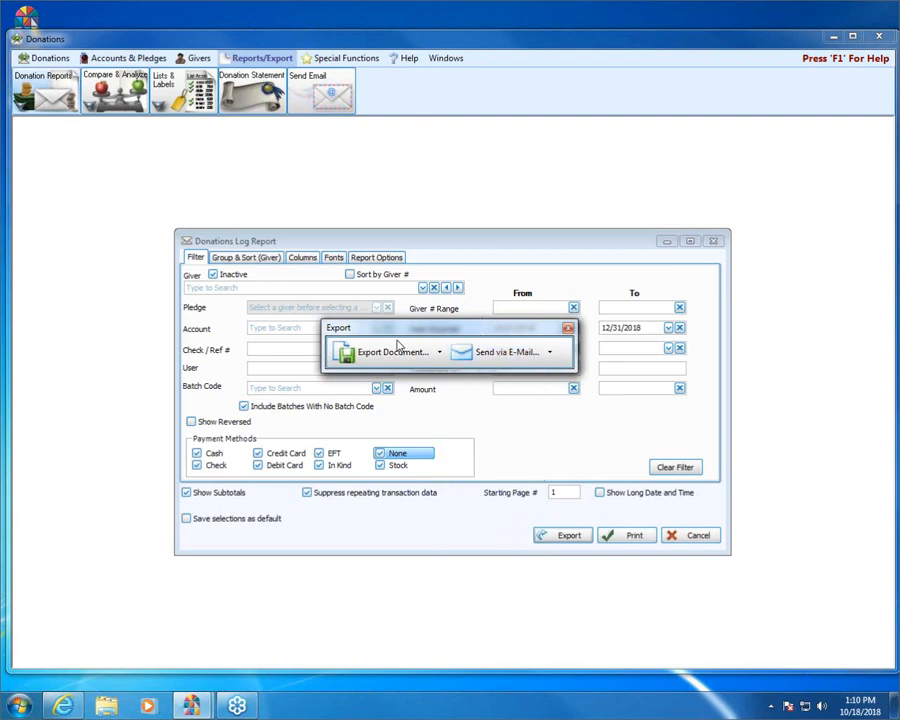
- Export the report to the Desktop as the PDF file Donations Log Report with default options, without opening the file
left_click(441, 354)
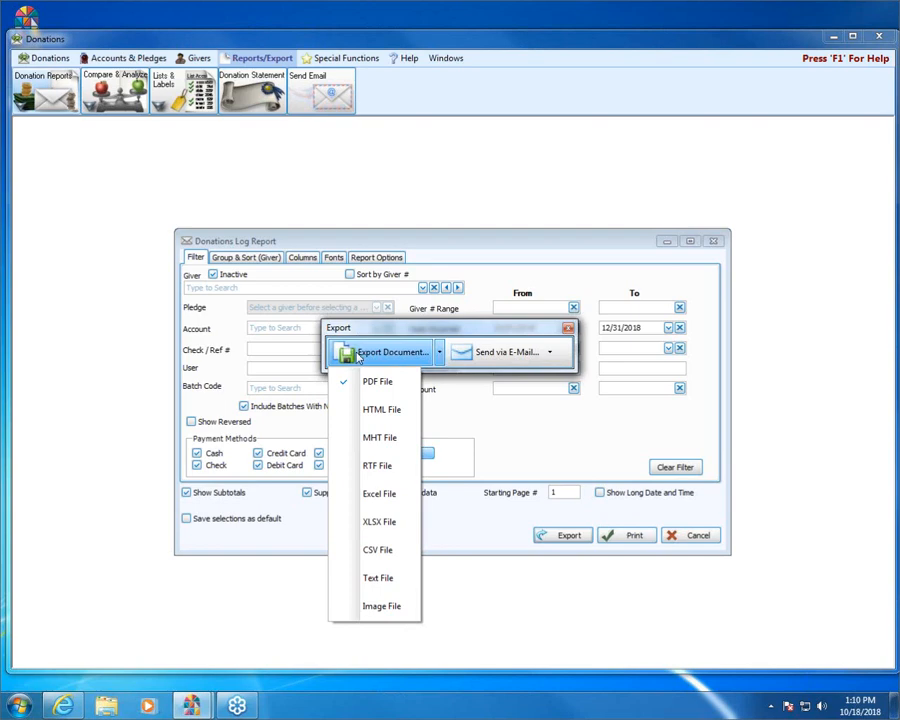
left_click(389, 386)
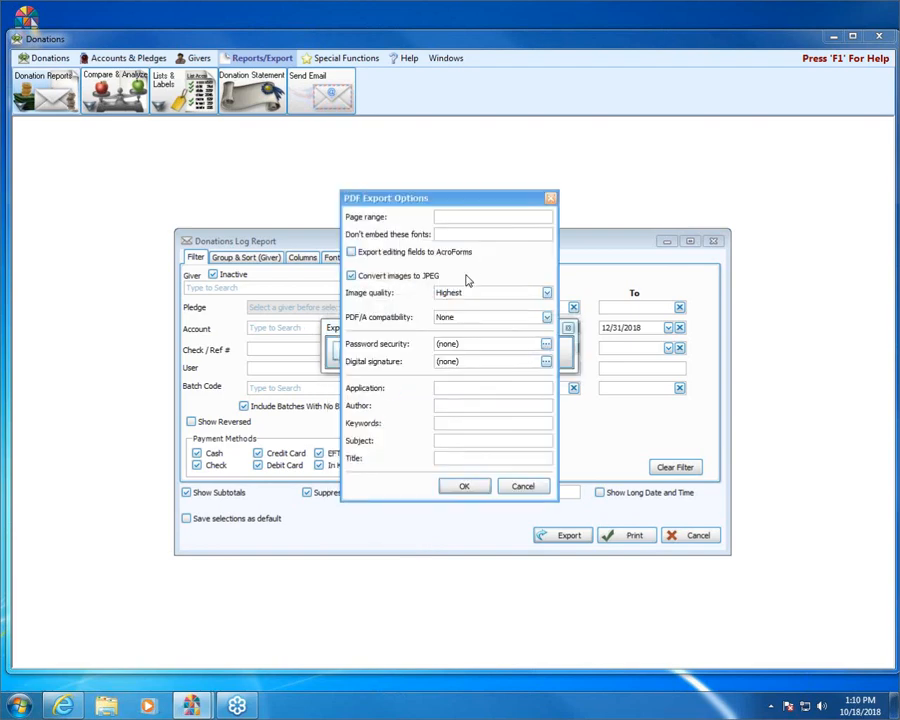
left_click(470, 487)
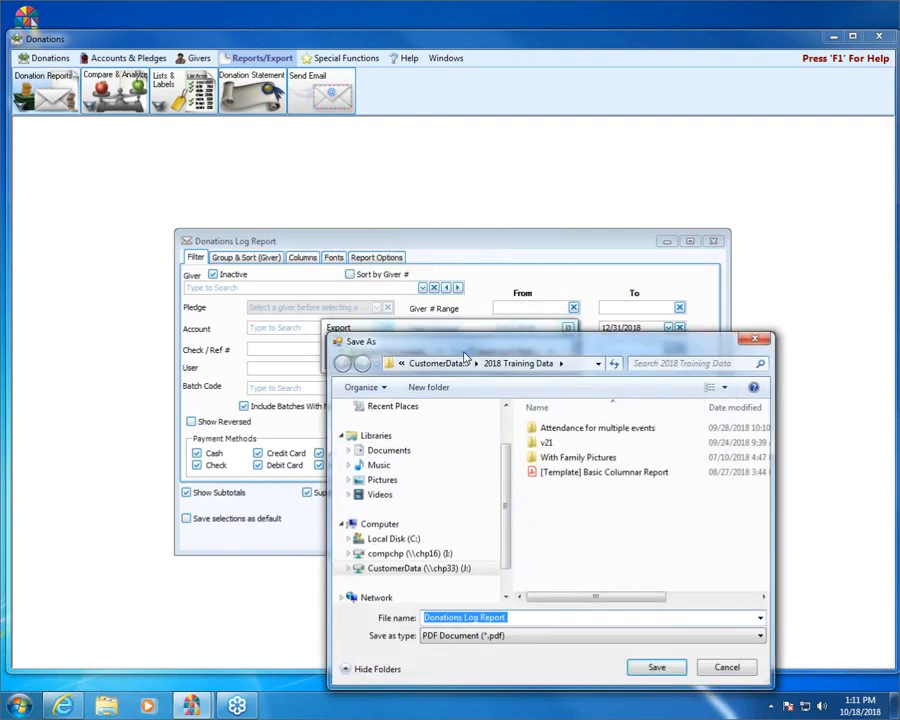
left_click_drag(461, 346, 390, 279)
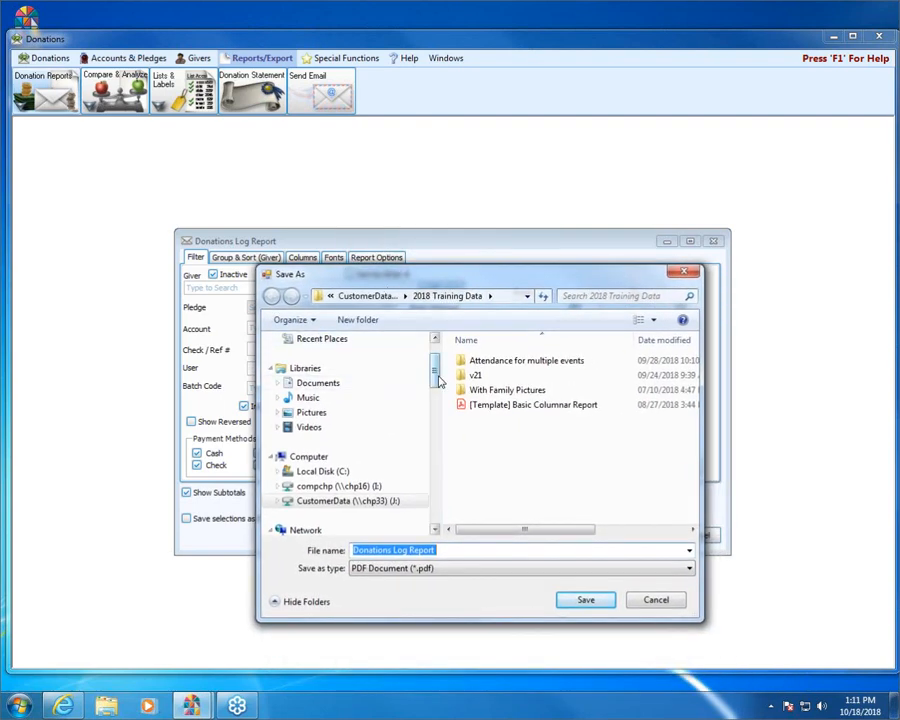
scroll(417, 359, "up", 1)
left_click(331, 364)
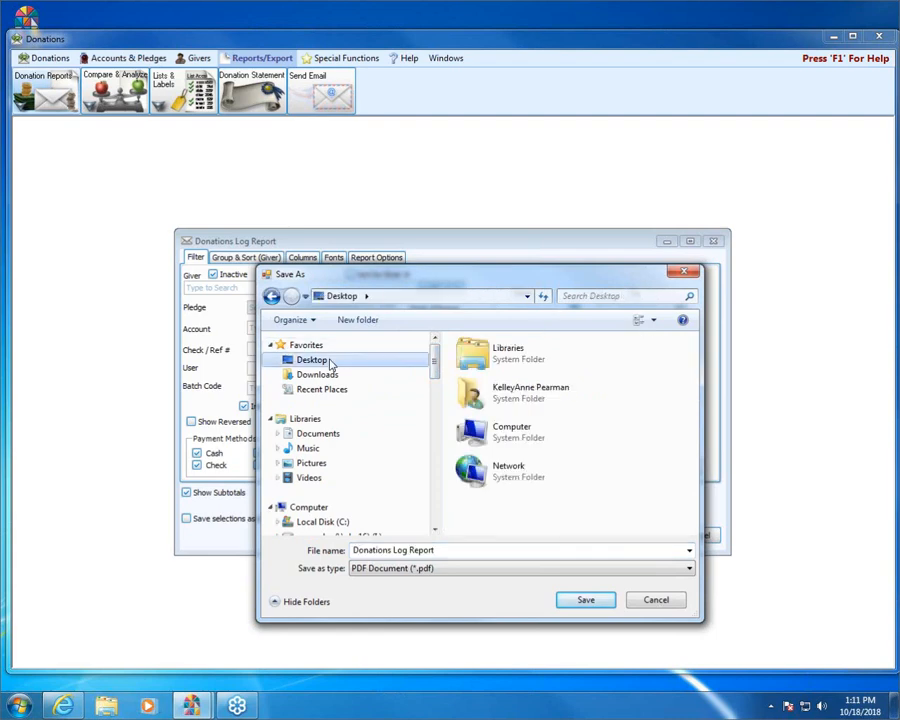
left_click(597, 604)
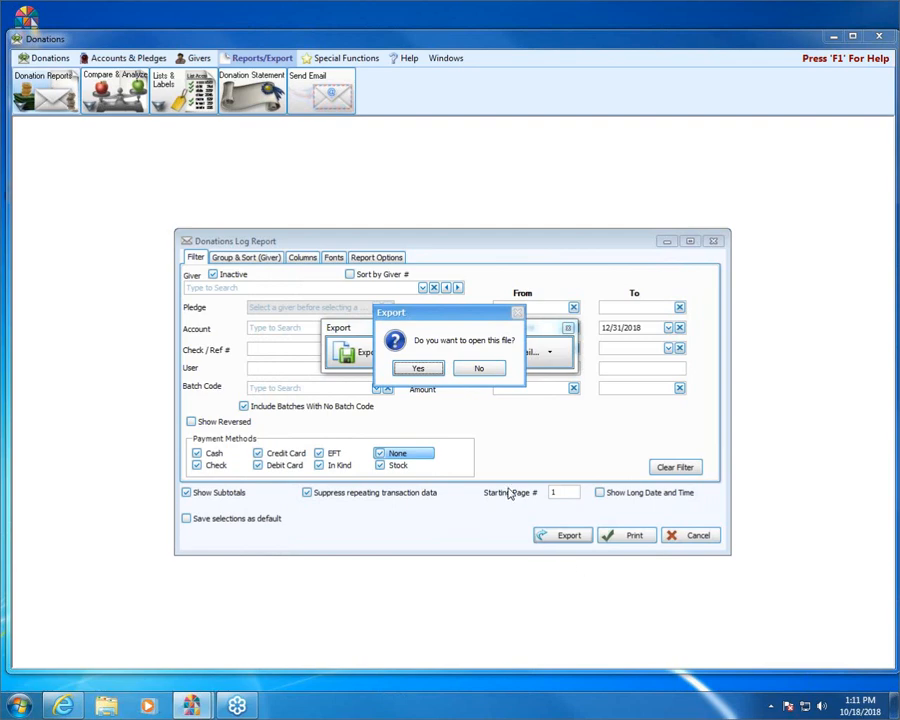
left_click(478, 368)
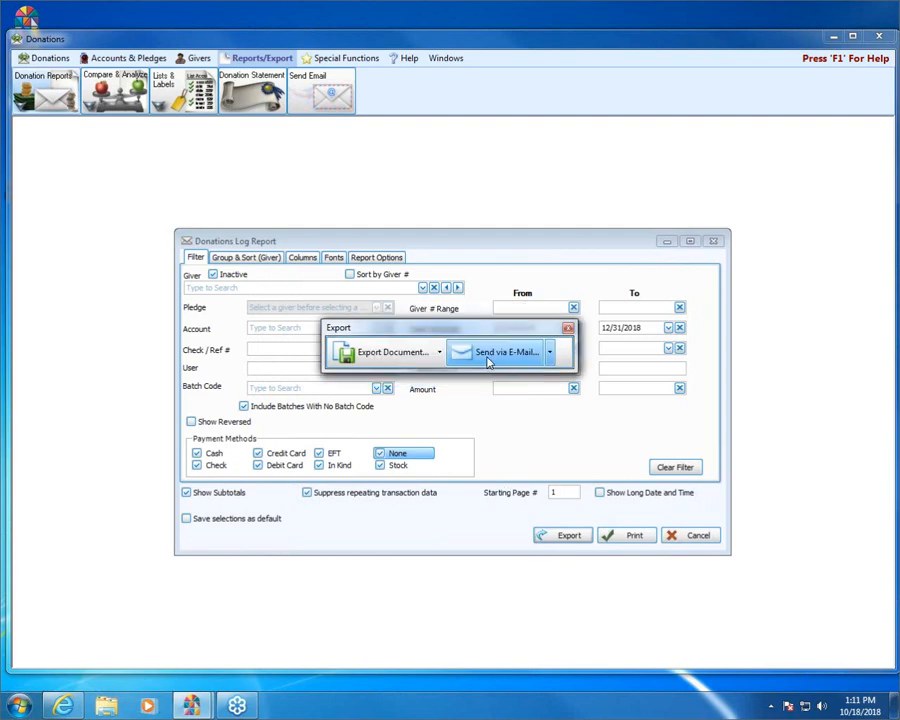
left_click(567, 328)
- Minimize the Donations window to check the exported PDF on the desktop, and restore the window
left_click(833, 37)
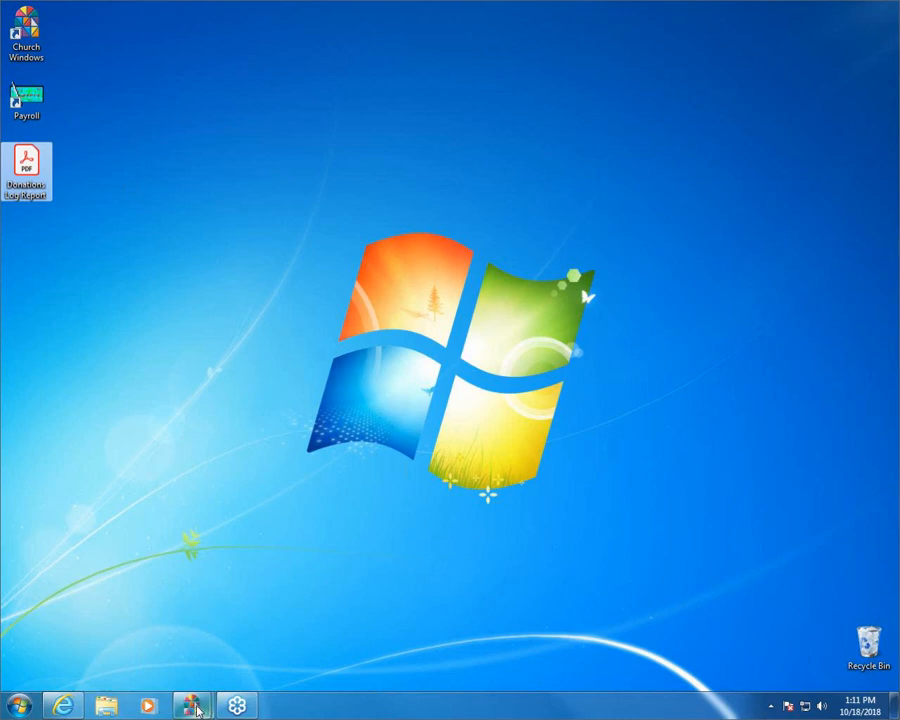
mouse_move(197, 710)
left_click(232, 635)
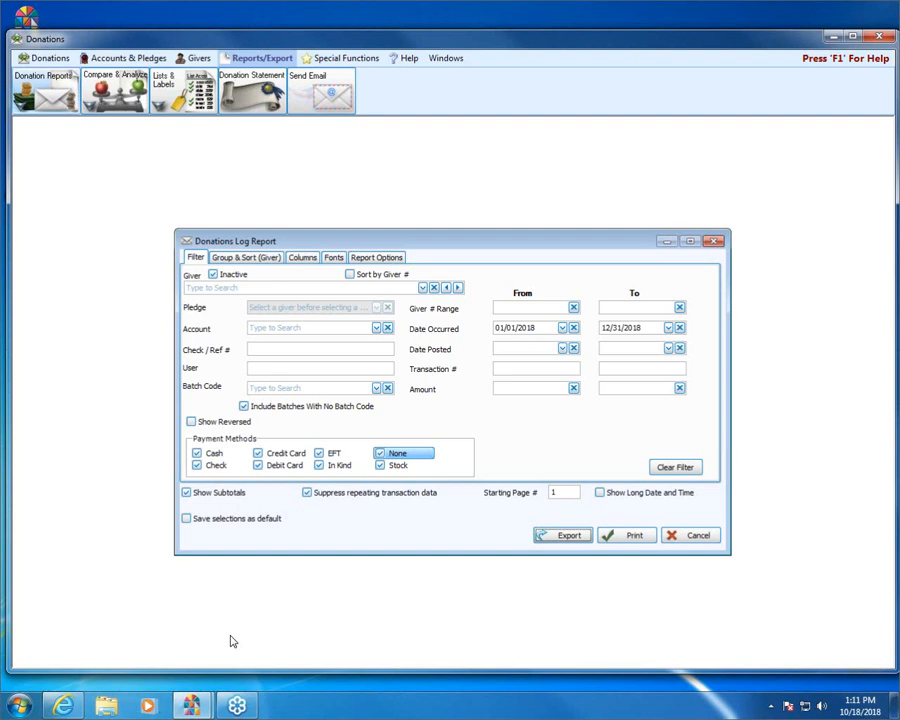
- Preview the report and review the document formats the preview offers for export and e-mail
left_click(634, 536)
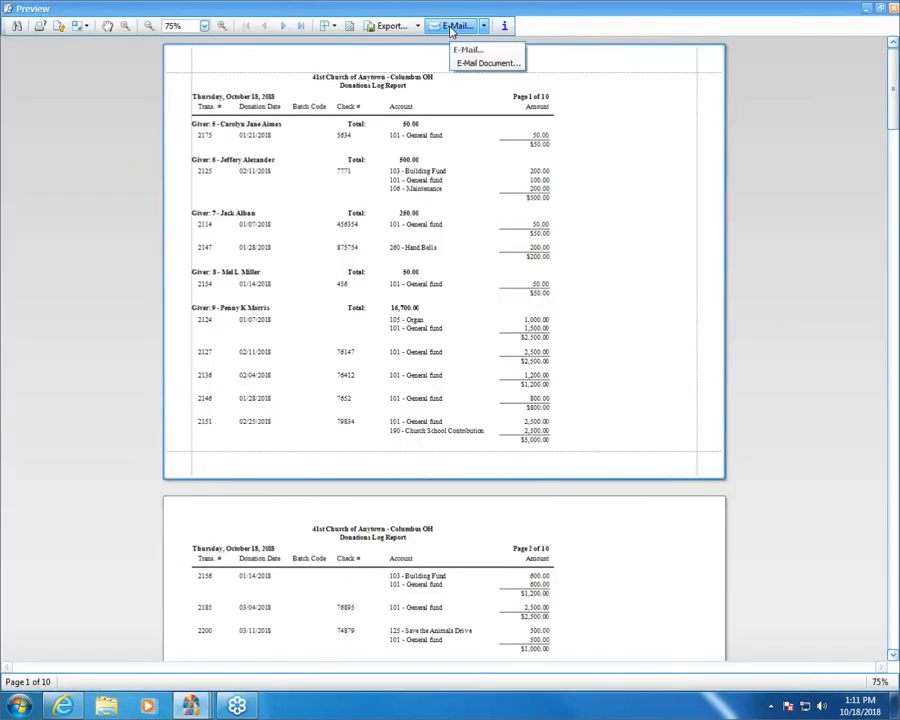
left_click(392, 25)
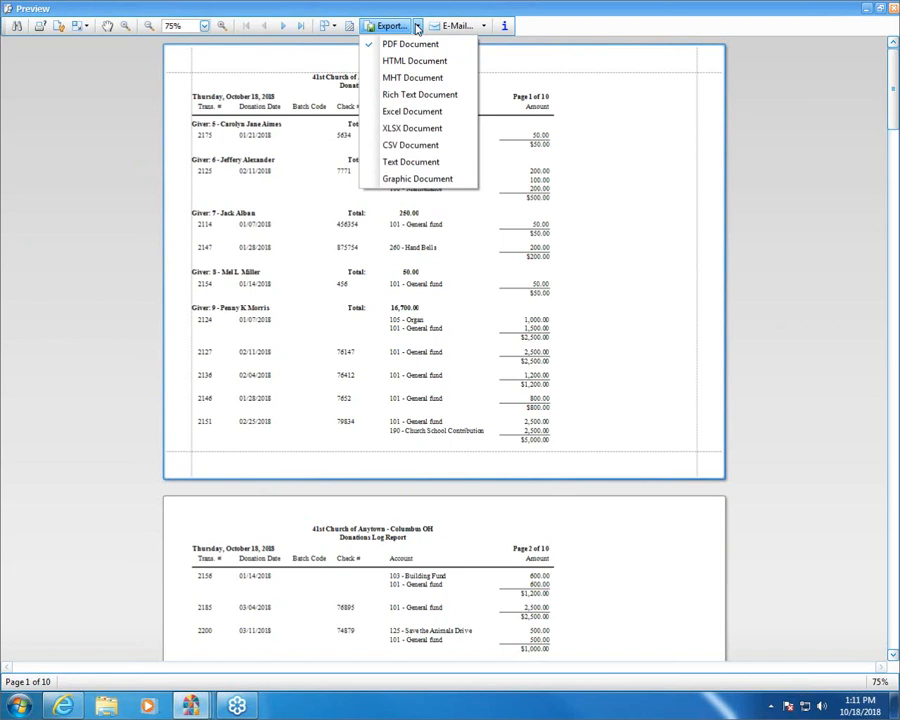
left_click(488, 27)
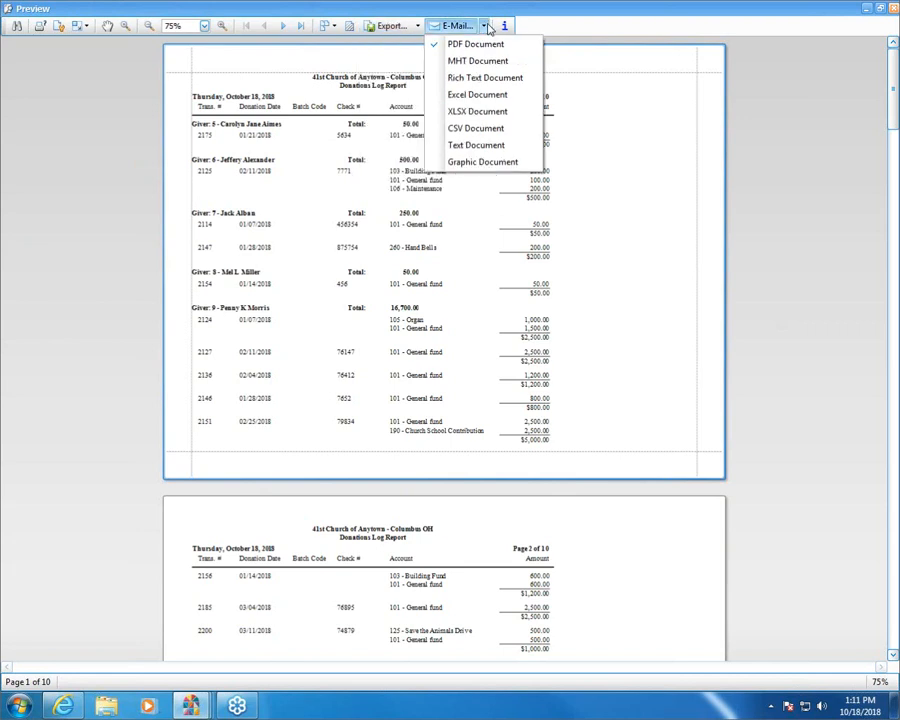
left_click(840, 188)
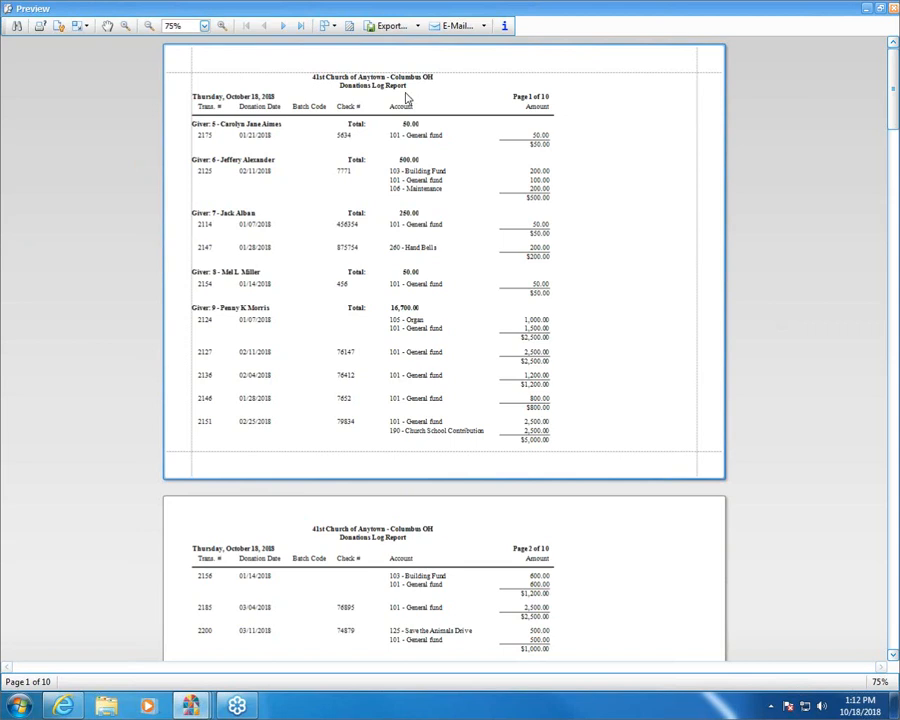
- View the paper size, orientation and margin settings in the preview's Page Setup and cancel it
left_click(41, 27)
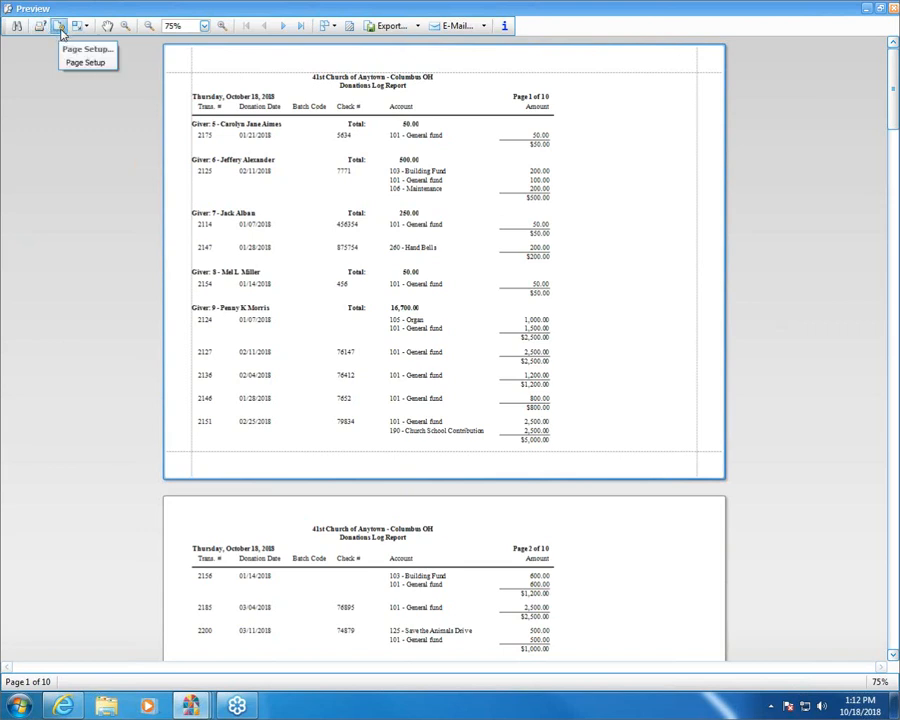
left_click(60, 30)
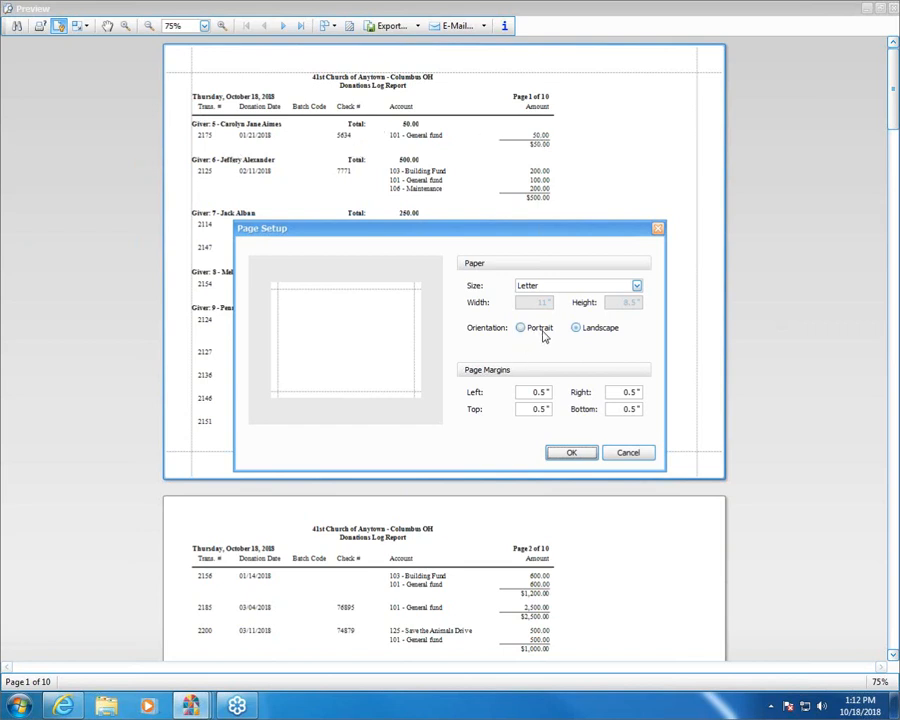
left_click(622, 458)
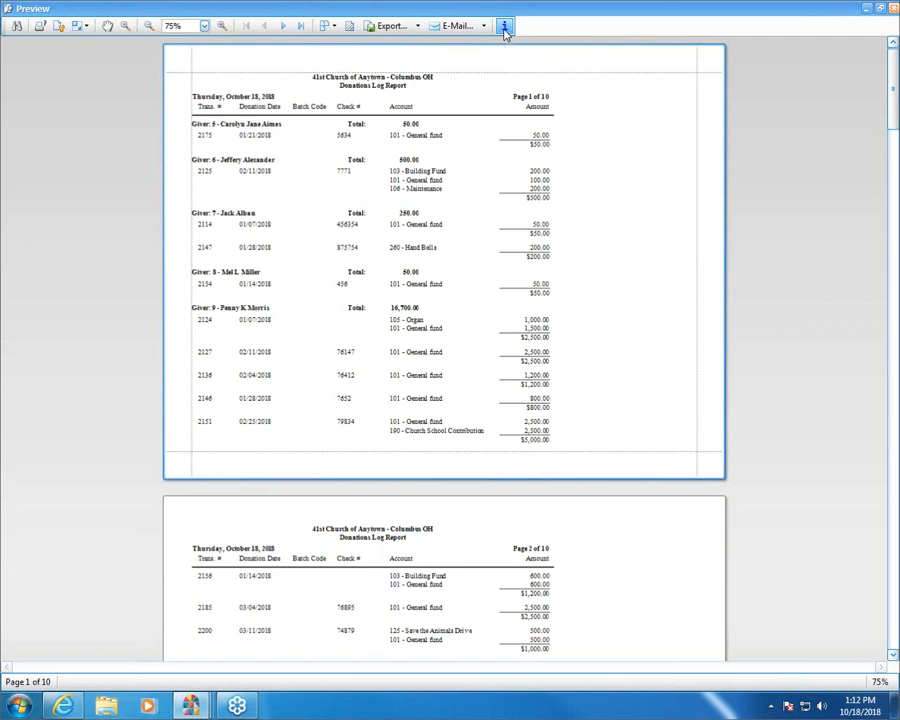
- View the Report Information summary for the previewed report, and close both the summary and the preview
left_click(505, 27)
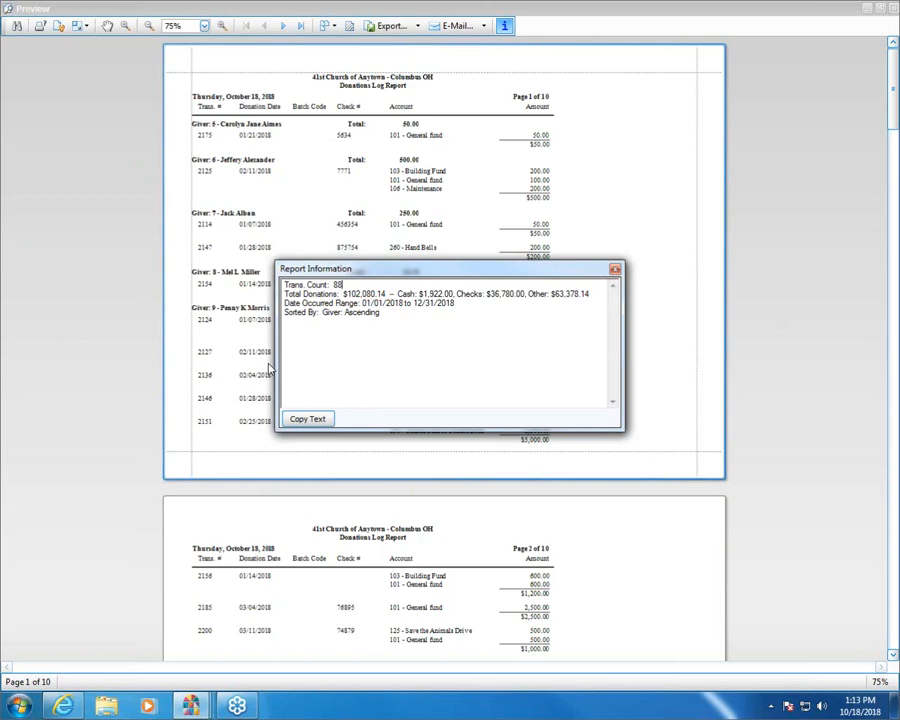
left_click(616, 270)
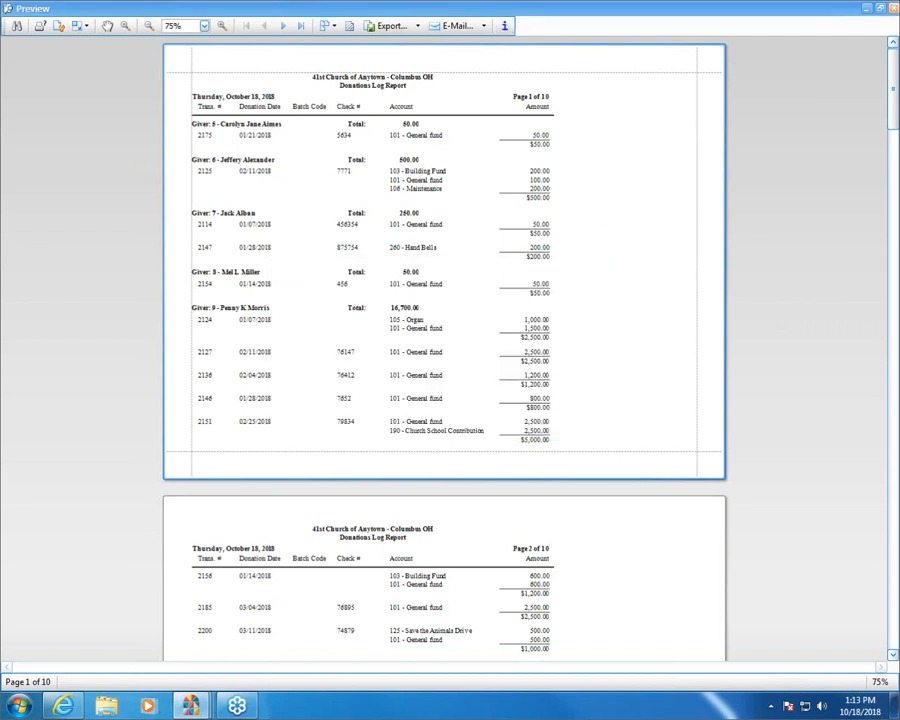
left_click(894, 12)
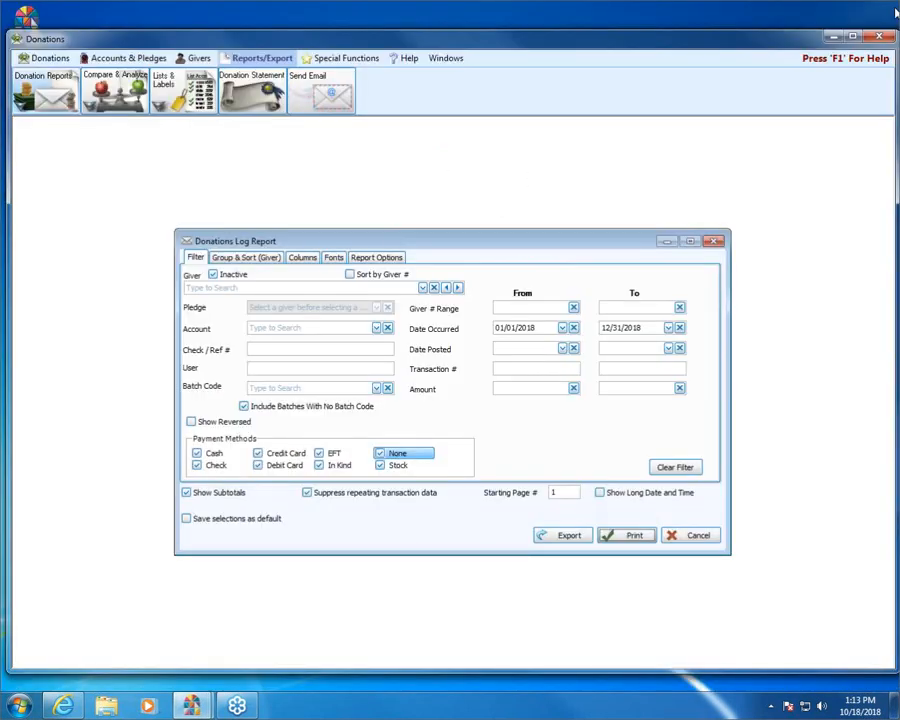